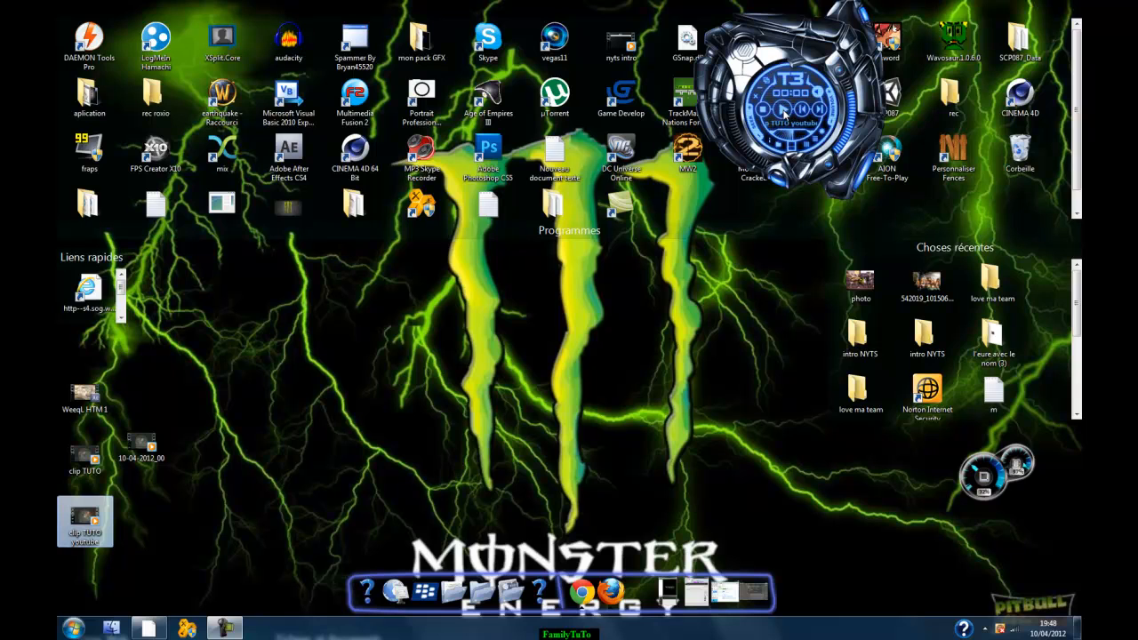
# - Switch to After Effects and display the project's list of footage and compositions
pyautogui.click(782, 107)
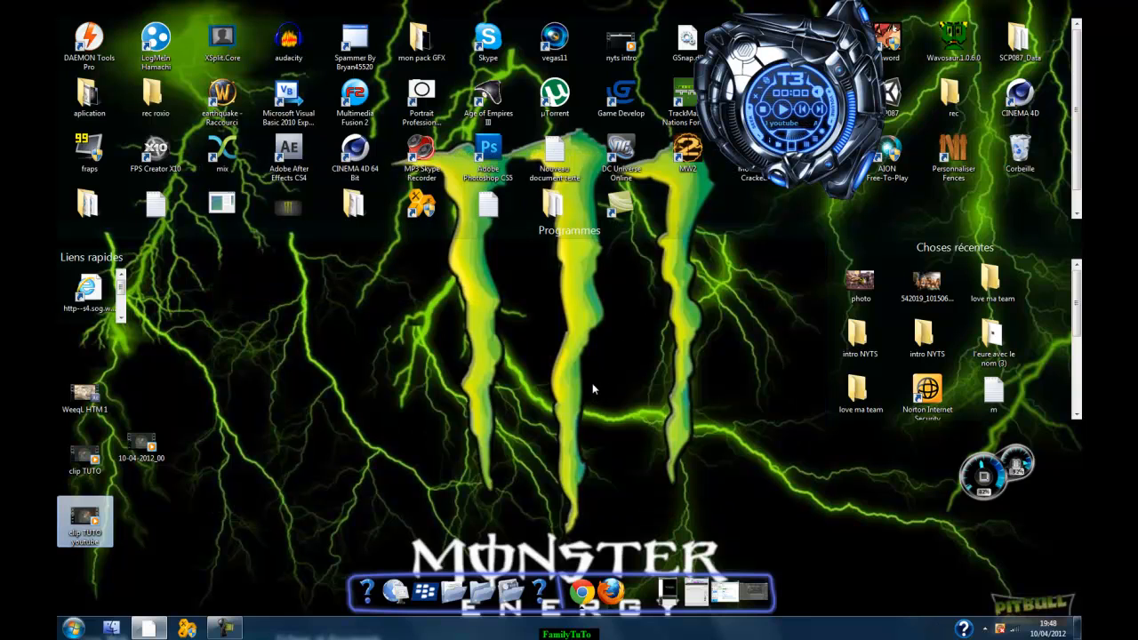
pyautogui.click(744, 594)
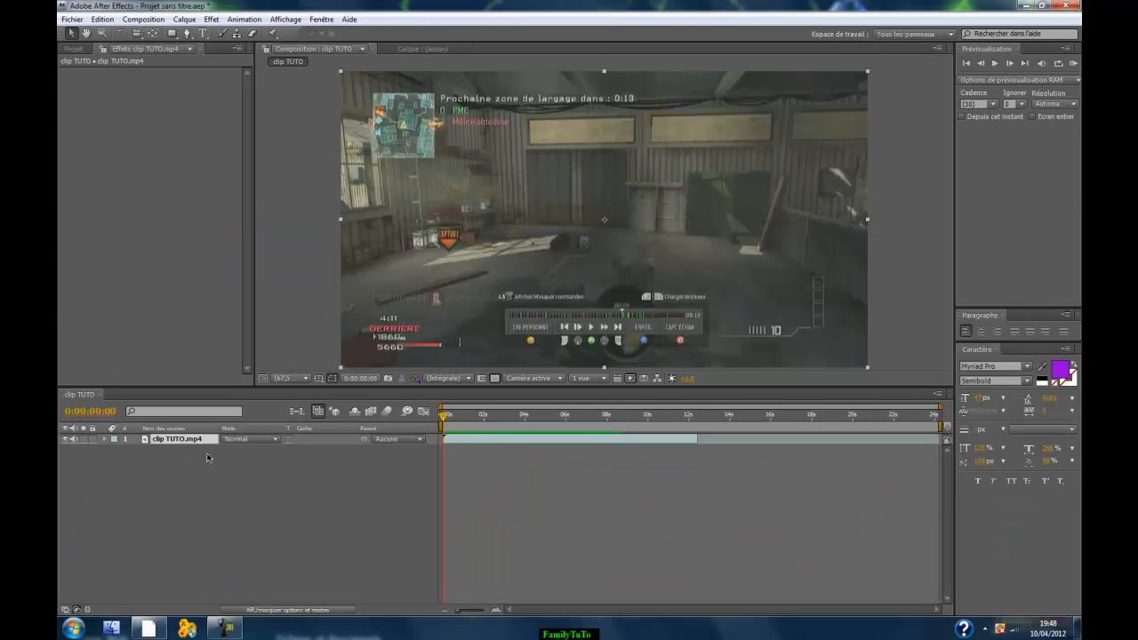
pyautogui.click(76, 48)
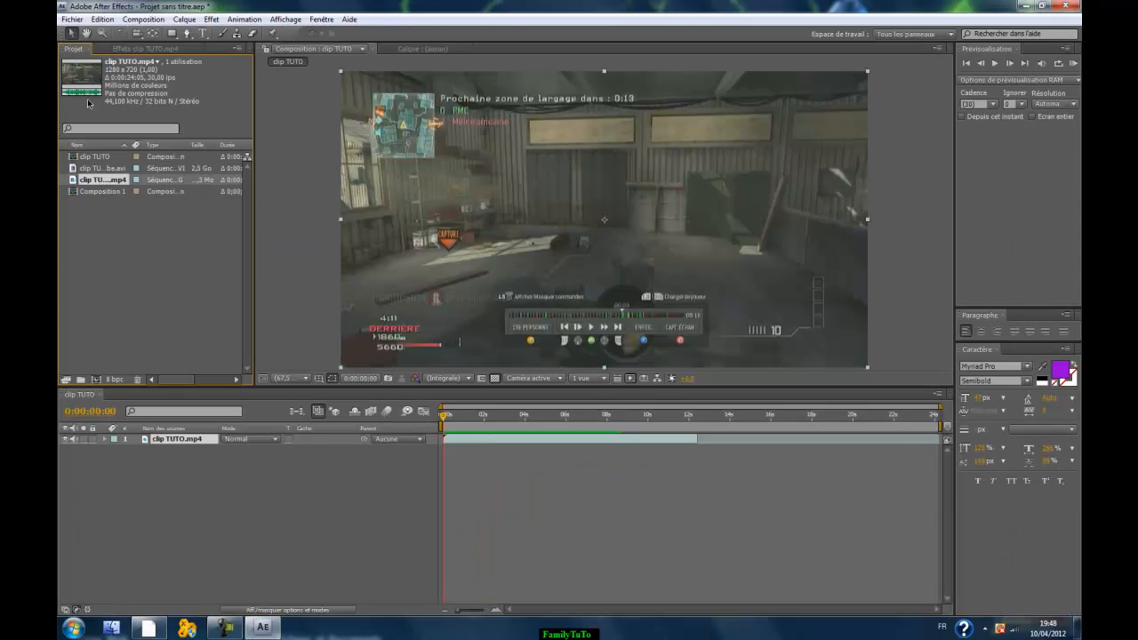
pyautogui.click(223, 482)
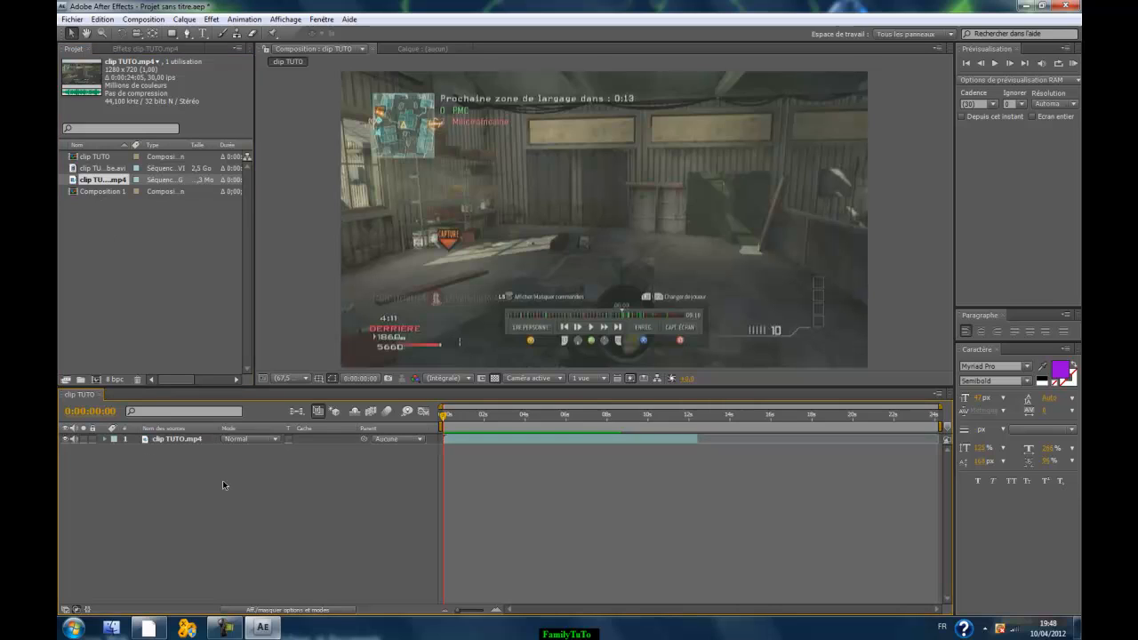
# - Apply the RE:Vision Twixtor Pro effect to the clip TUTO.mp4 layer
pyautogui.click(160, 439)
pyautogui.click(98, 180)
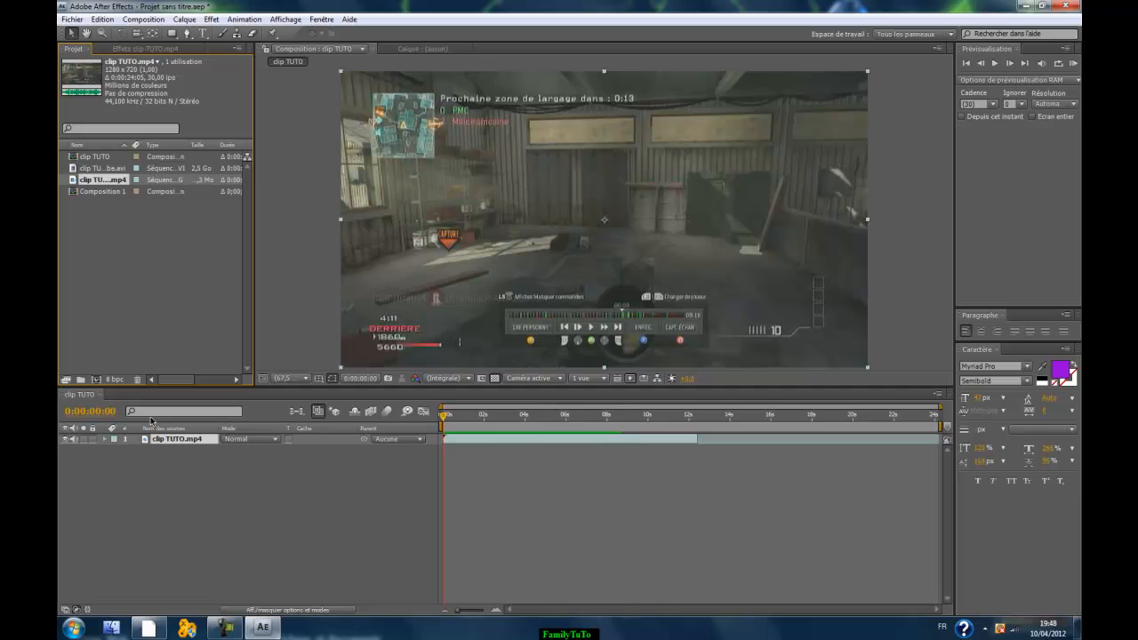
pyautogui.rightClick(189, 435)
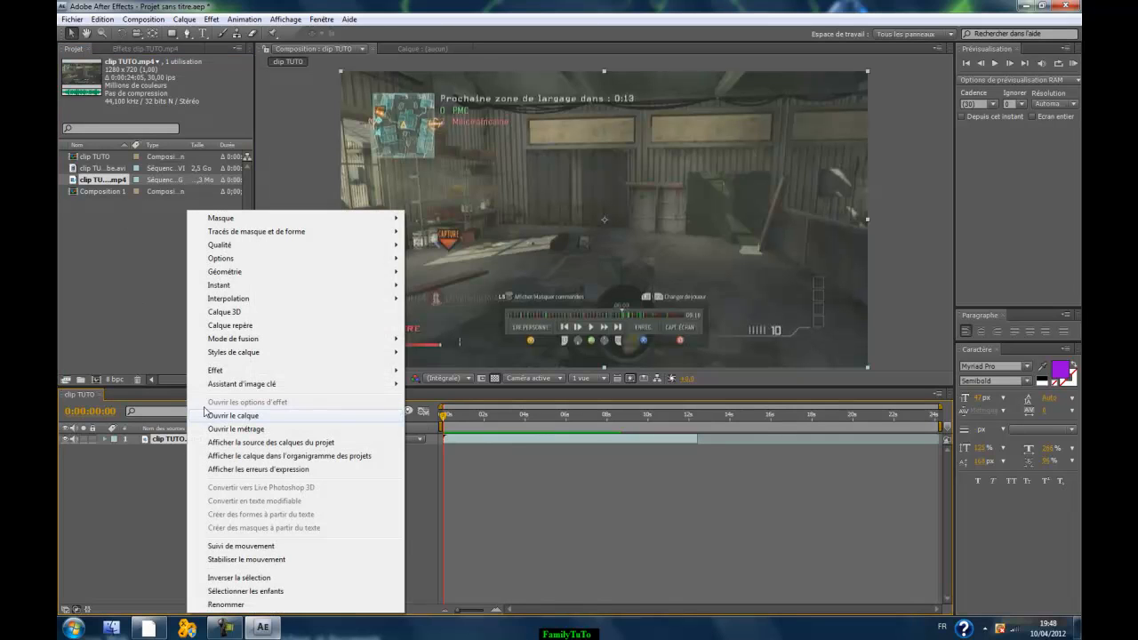
pyautogui.moveTo(217, 372)
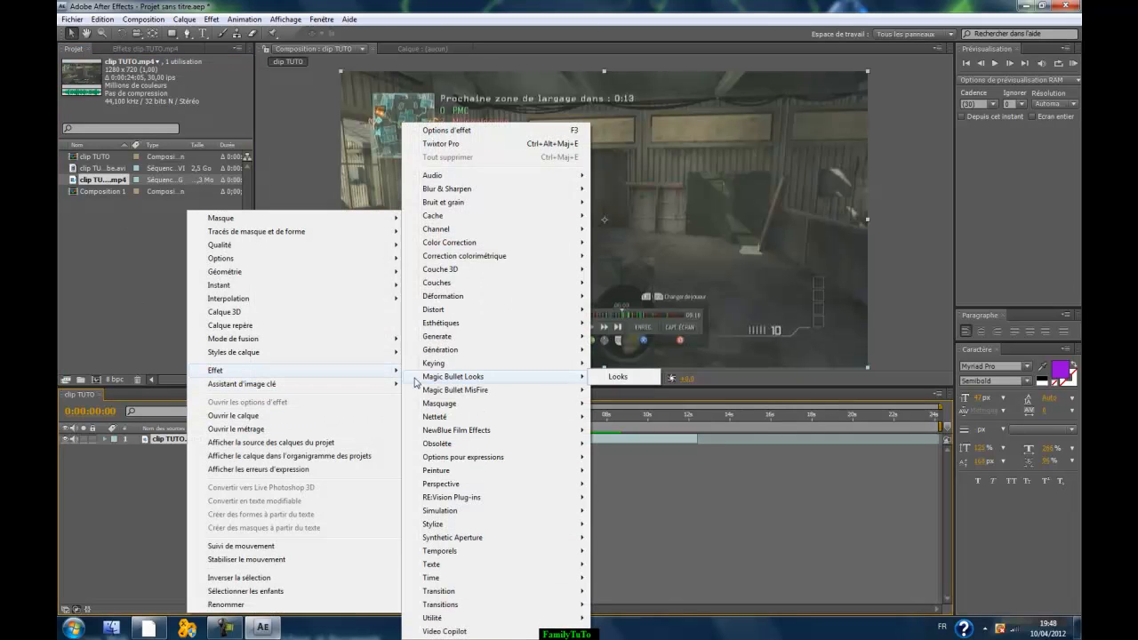
pyautogui.moveTo(447, 501)
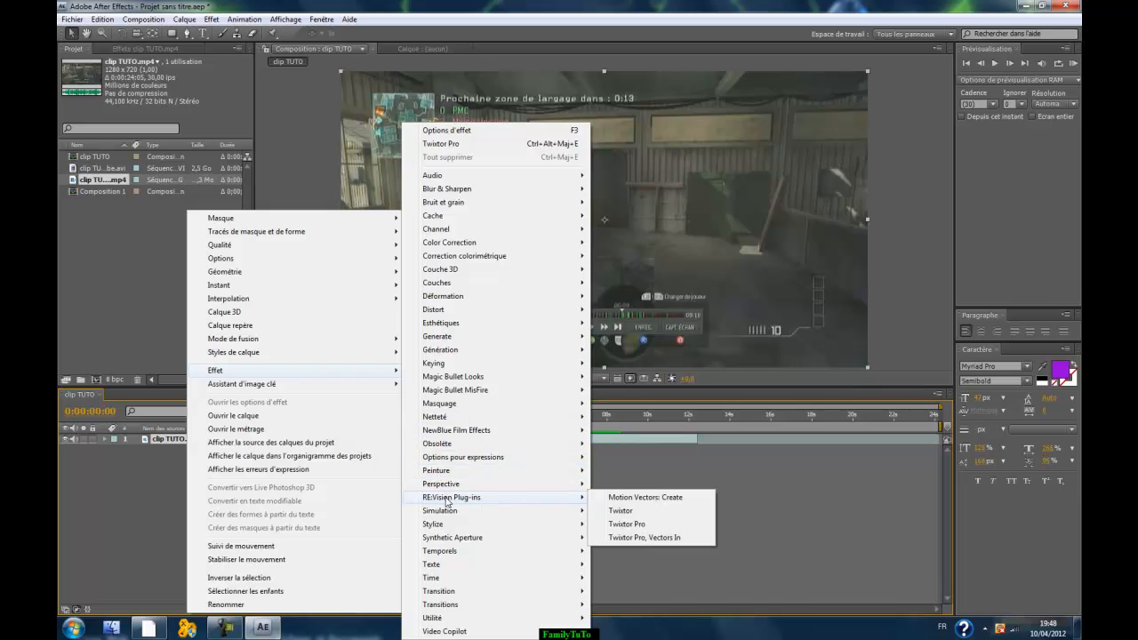
pyautogui.click(652, 526)
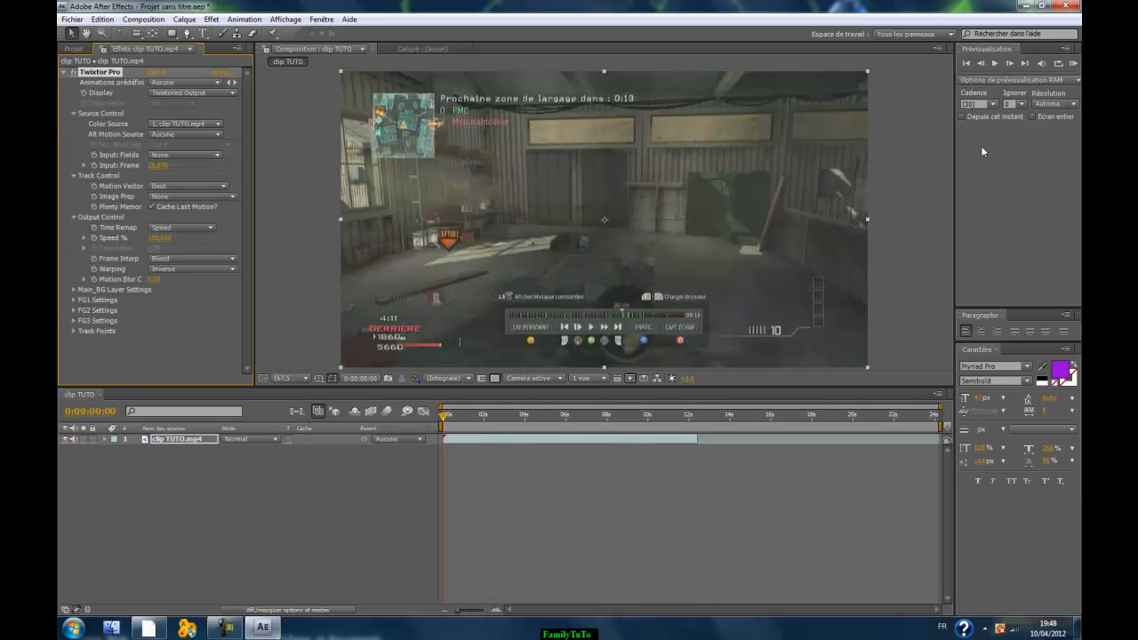
# - Expand the clip layer's Twixtor Pro properties in the timeline down to the Output Control settings
pyautogui.click(101, 439)
pyautogui.click(125, 459)
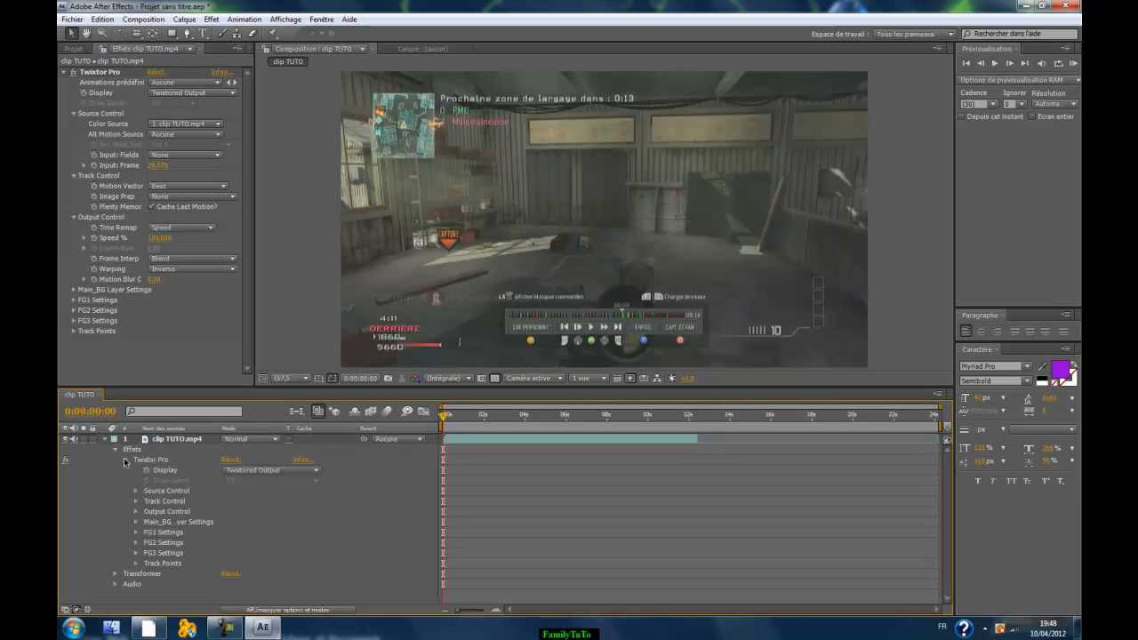
pyautogui.click(136, 511)
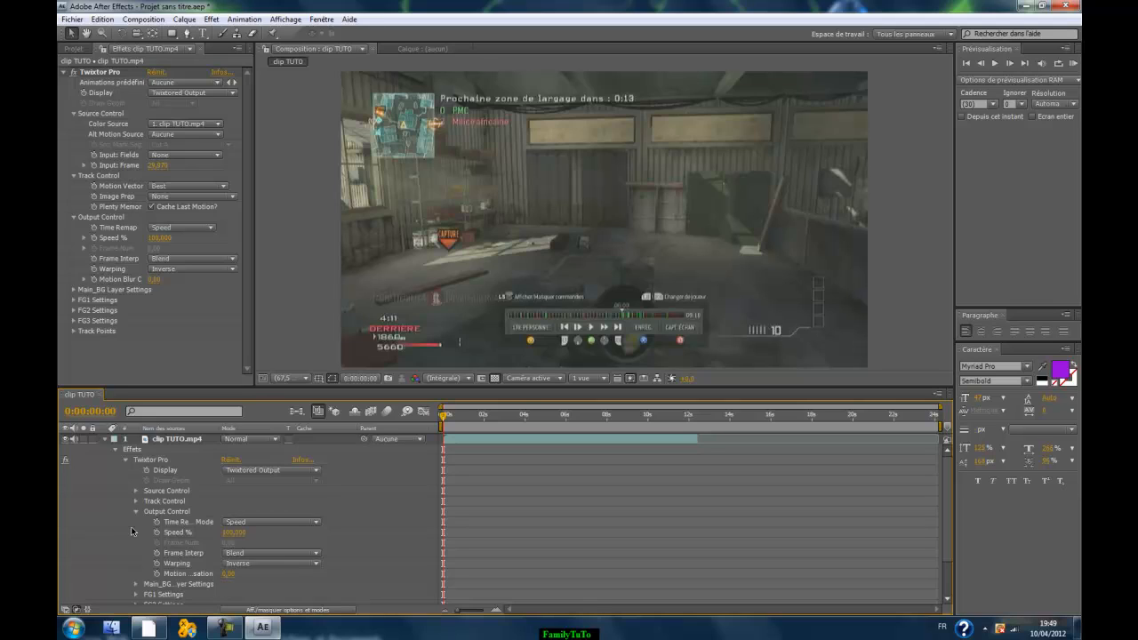
# - Scrub through the clip and set the current time to 0:00:01:27, as the sniper scope is being raised
pyautogui.click(457, 415)
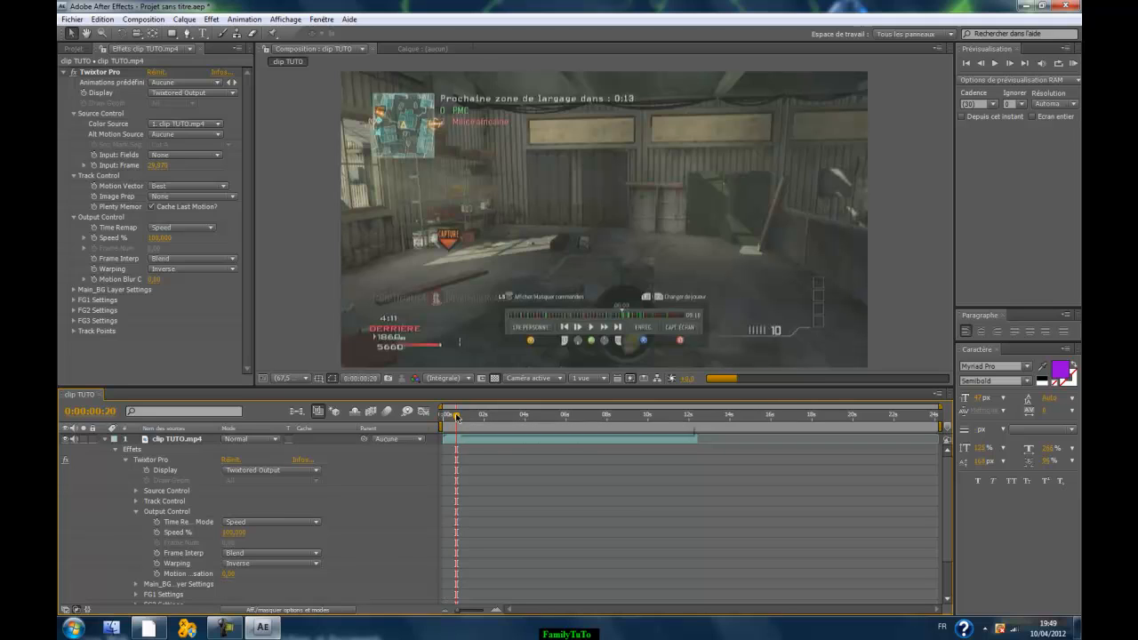
pyautogui.click(467, 416)
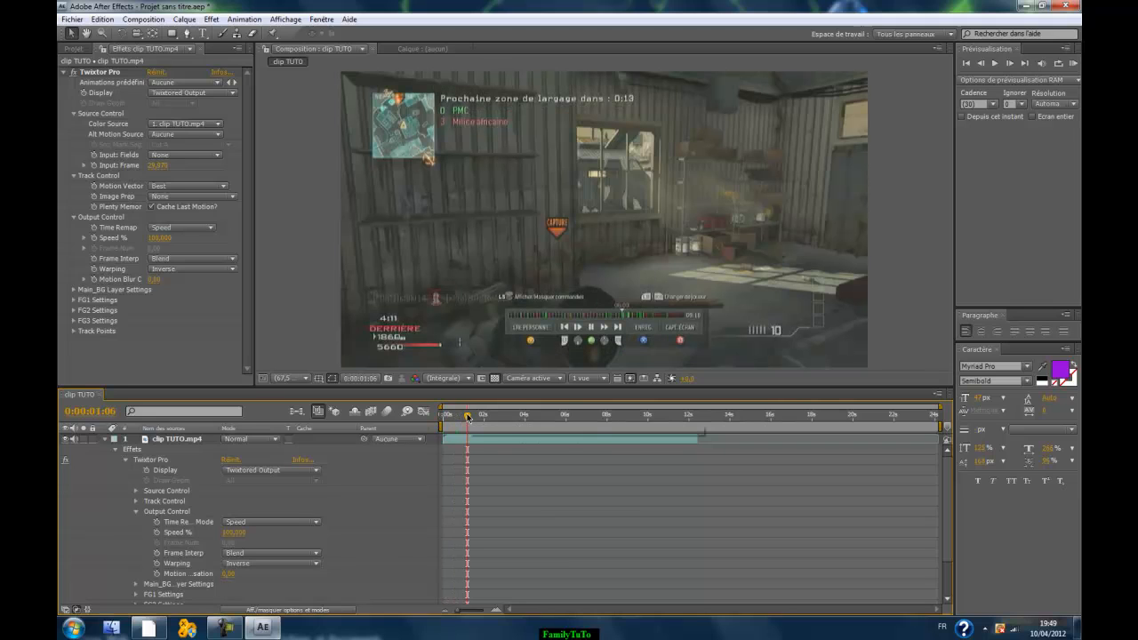
pyautogui.click(473, 415)
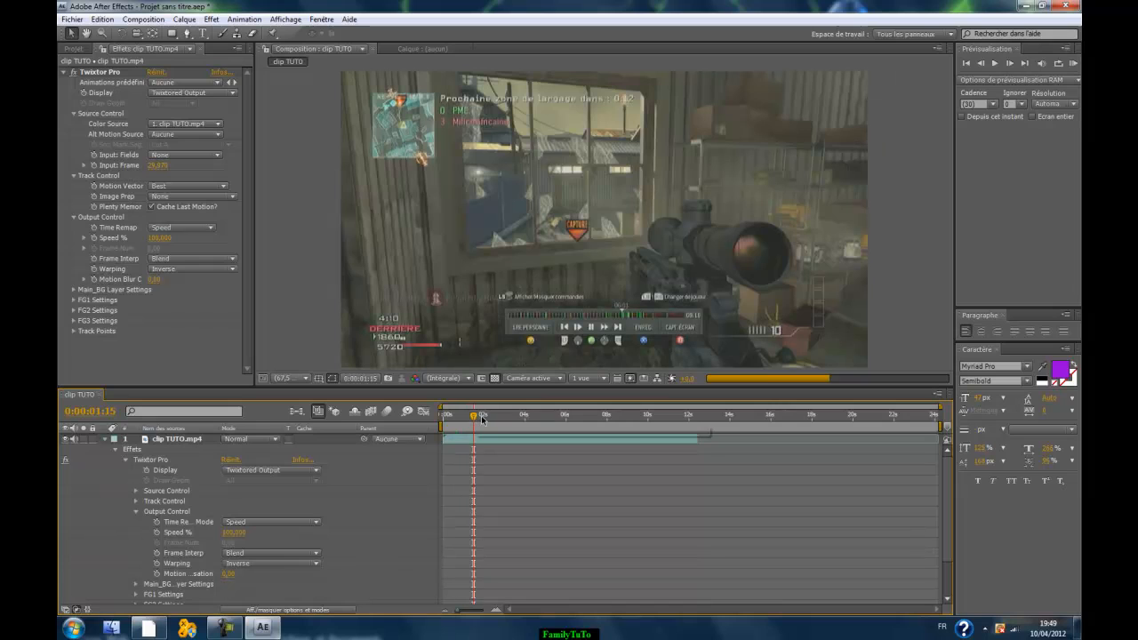
pyautogui.click(482, 415)
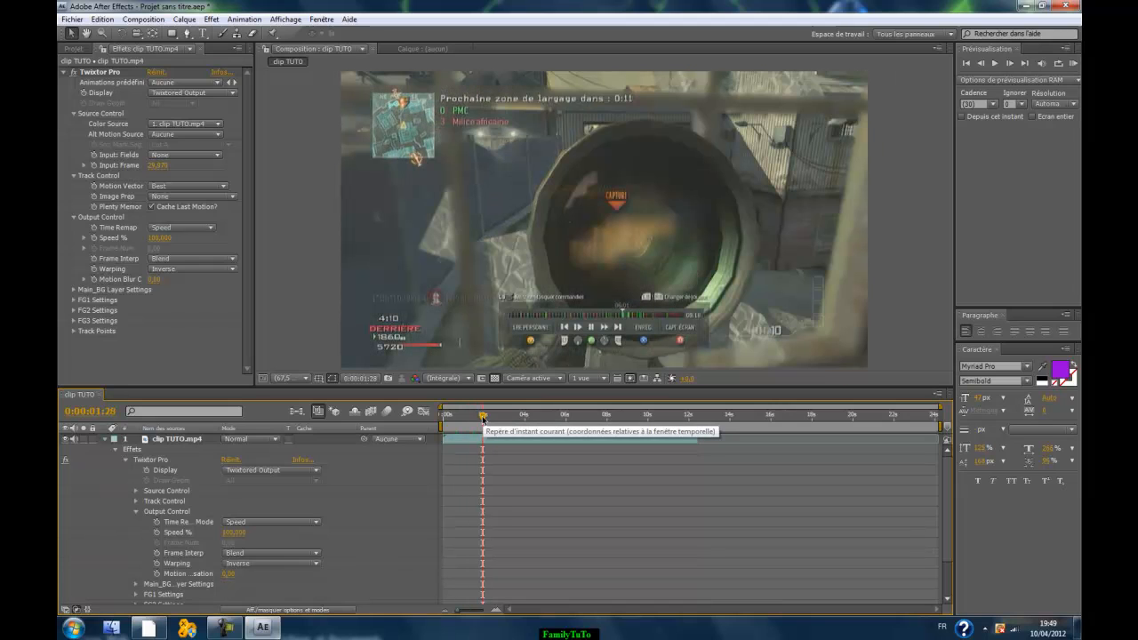
pyautogui.click(480, 415)
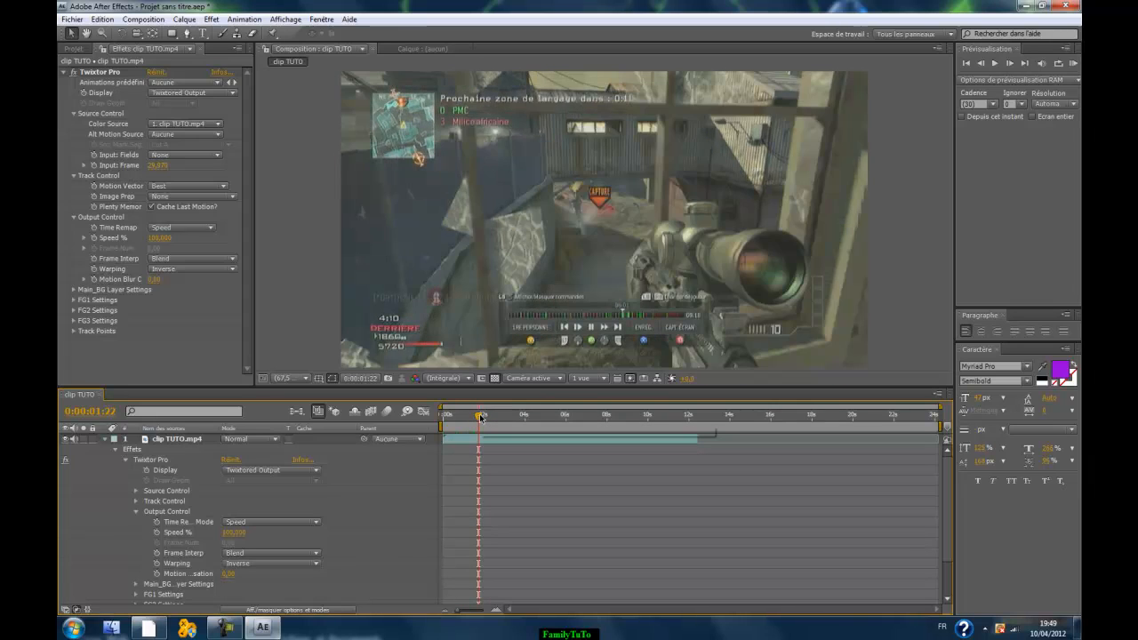
pyautogui.click(484, 416)
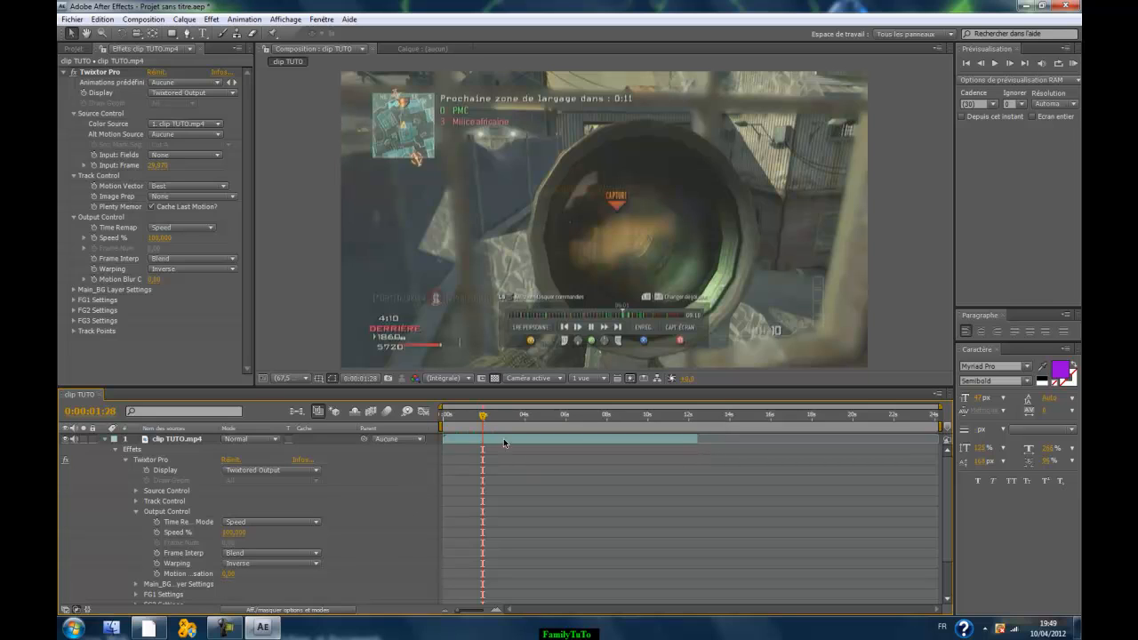
pyautogui.moveTo(482, 418); pyautogui.dragTo(483, 420)
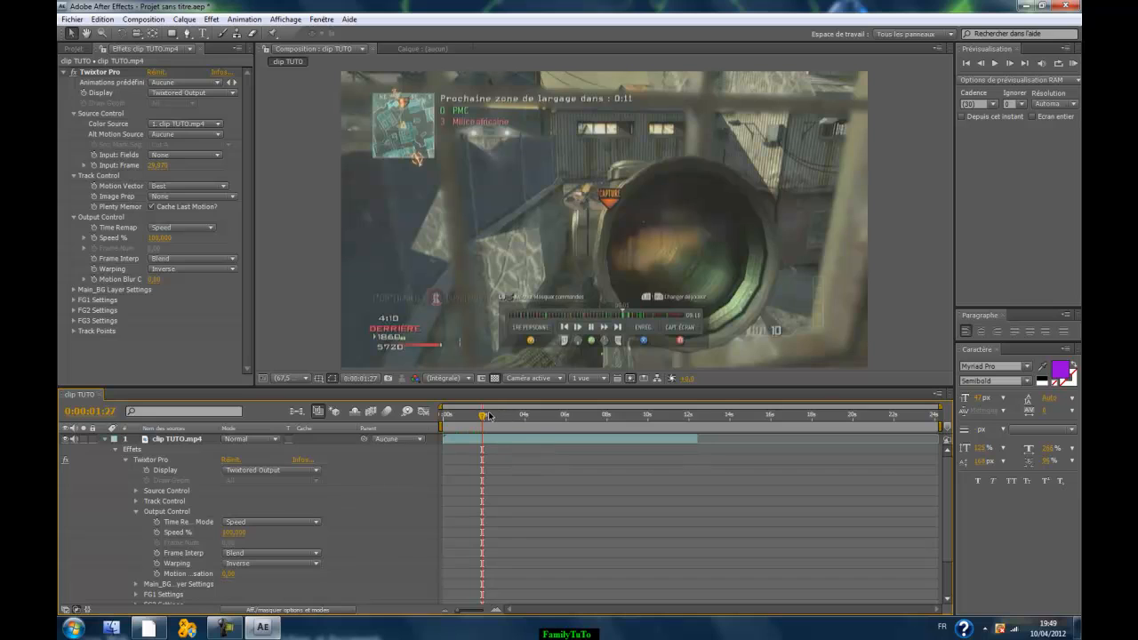
pyautogui.click(1009, 64)
pyautogui.click(1010, 64)
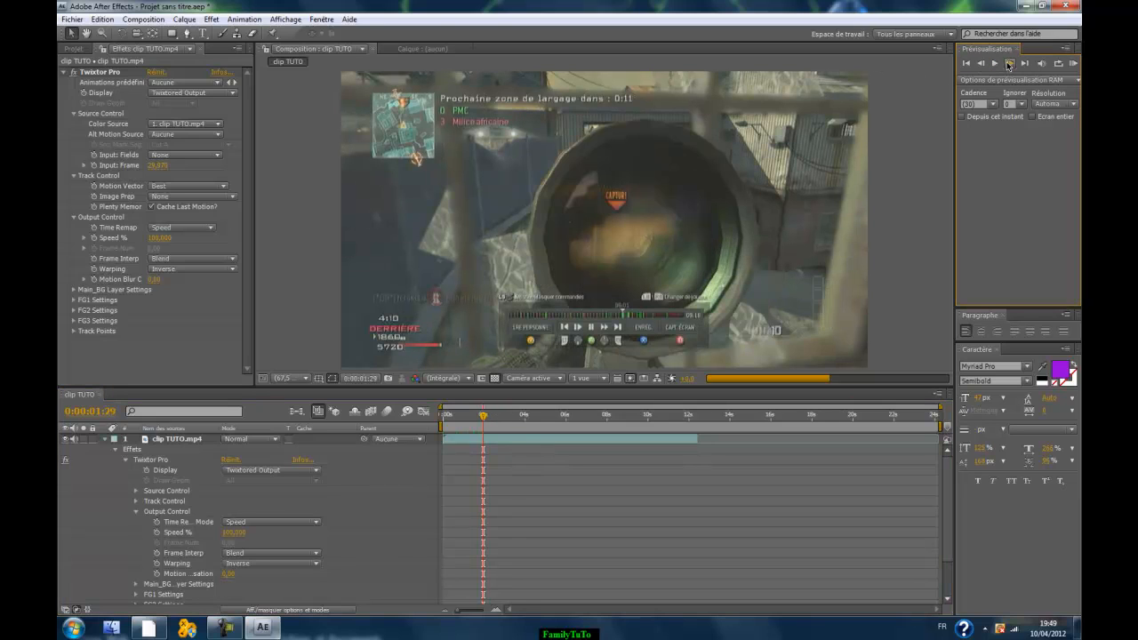
pyautogui.click(986, 65)
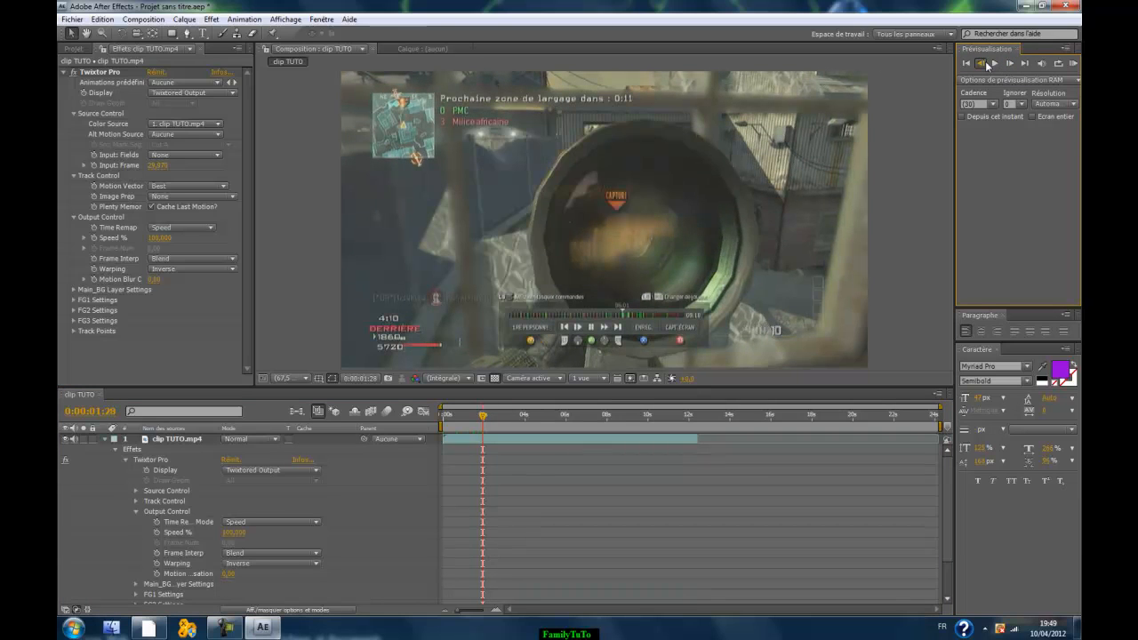
pyautogui.click(987, 64)
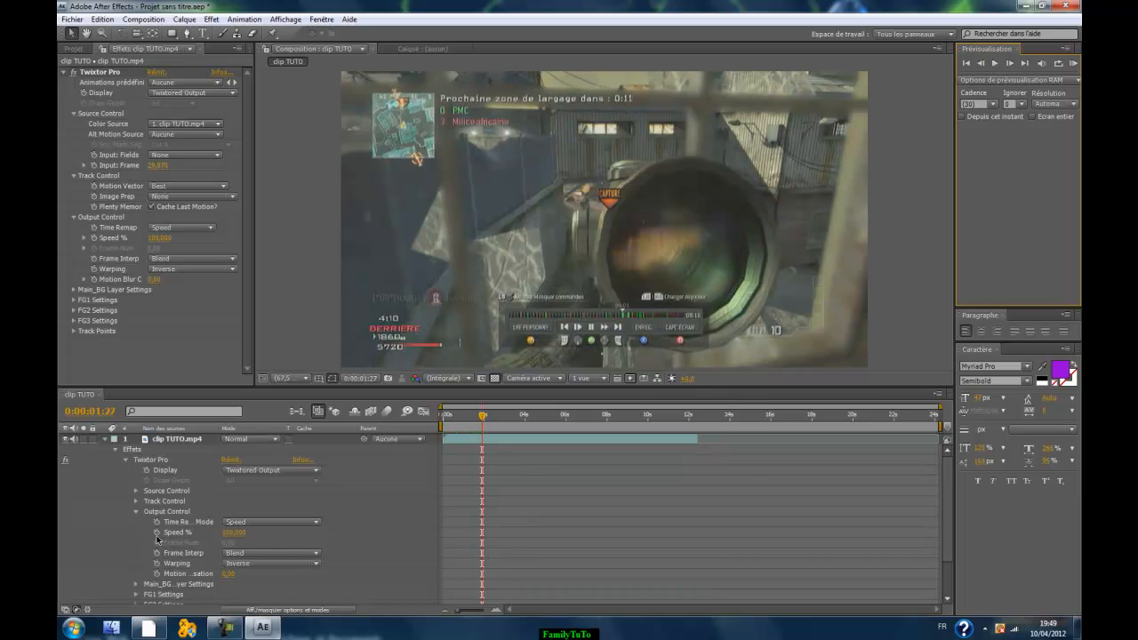
# - Enable keyframing for Twixtor's Speed % at 0:00:01:27 and set its value to 5
pyautogui.click(157, 533)
pyautogui.click(231, 531)
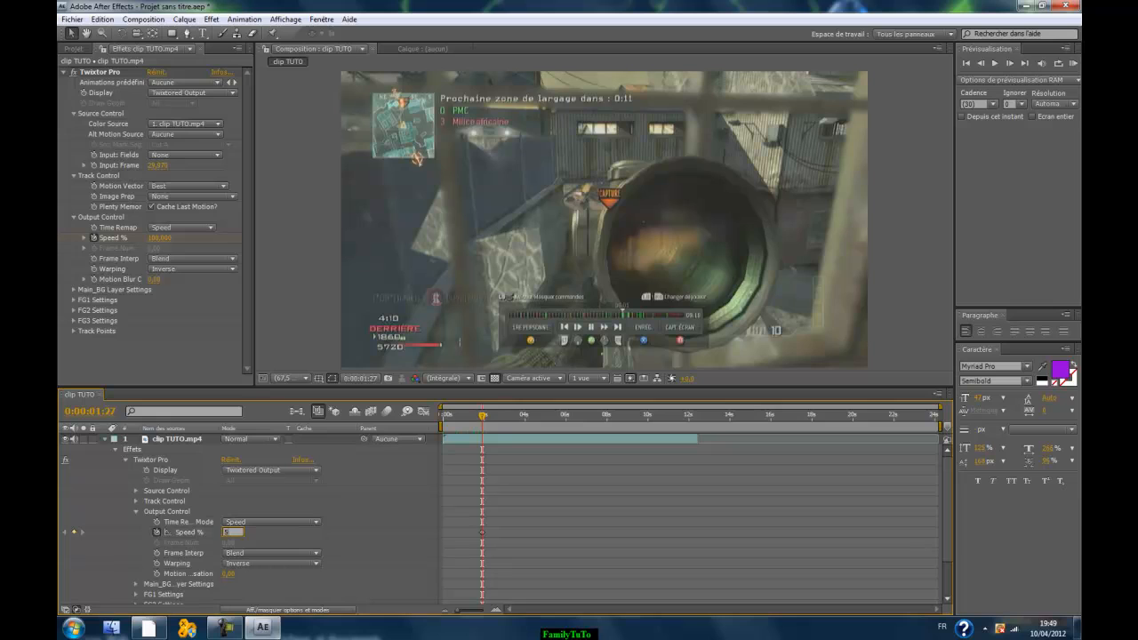
pyautogui.write('5')
pyautogui.press('Return')
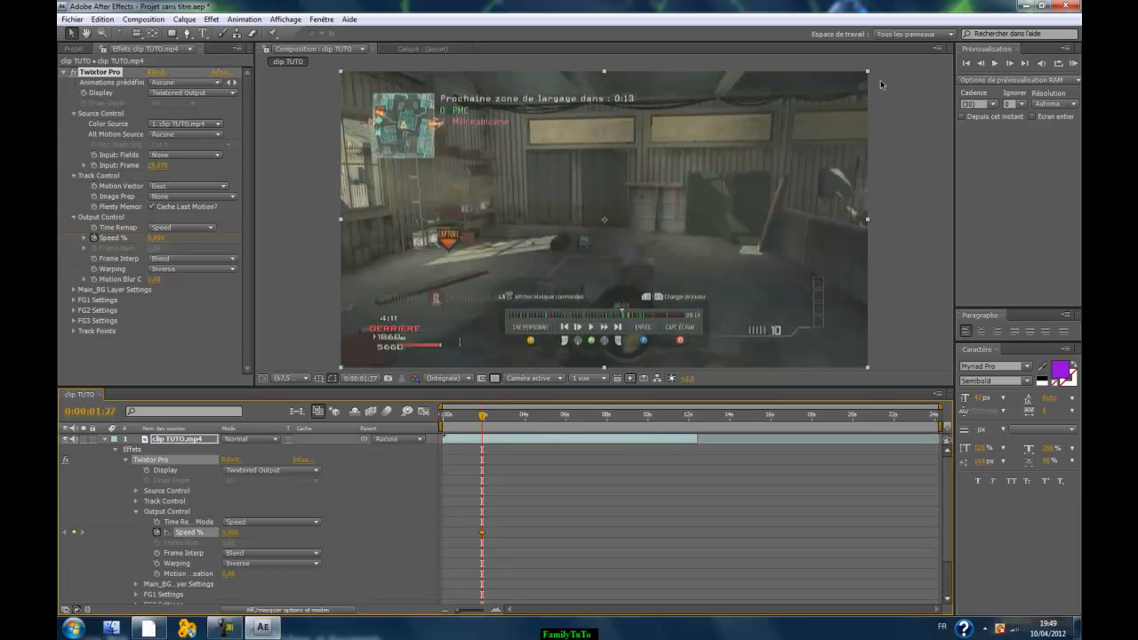
# - Step back one frame to 0:00:01:26 and add a Speed % keyframe of 100
pyautogui.click(978, 65)
pyautogui.click(230, 532)
pyautogui.write('100')
pyautogui.press('Return')
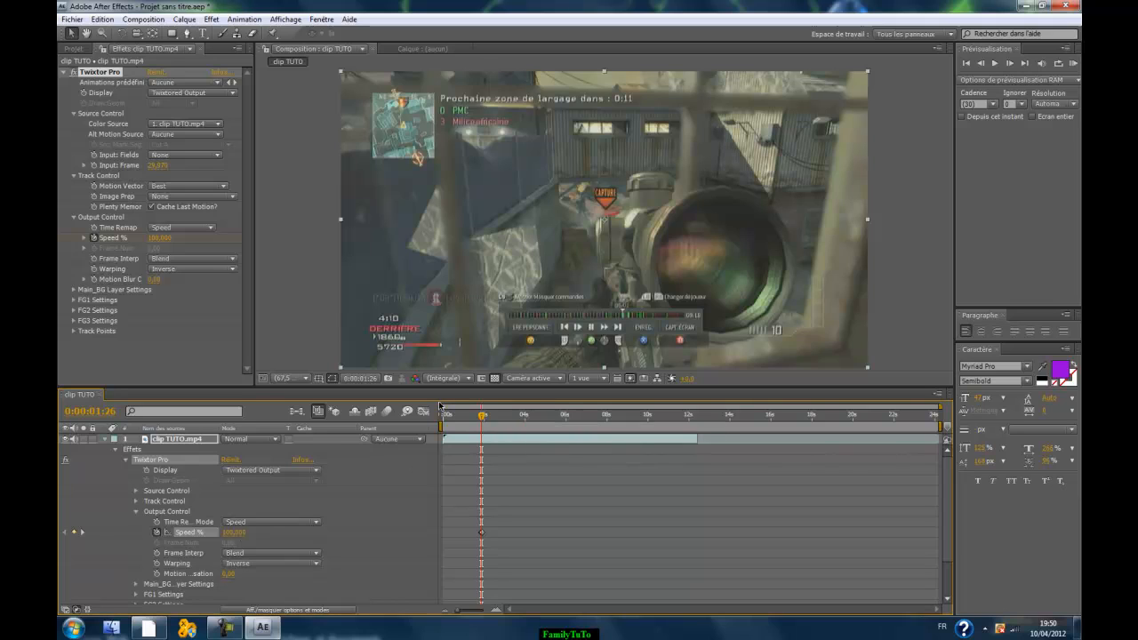
# - Move to 0:00:04:25, where the view is through the scope, and add a Speed % keyframe of 100
pyautogui.click(506, 417)
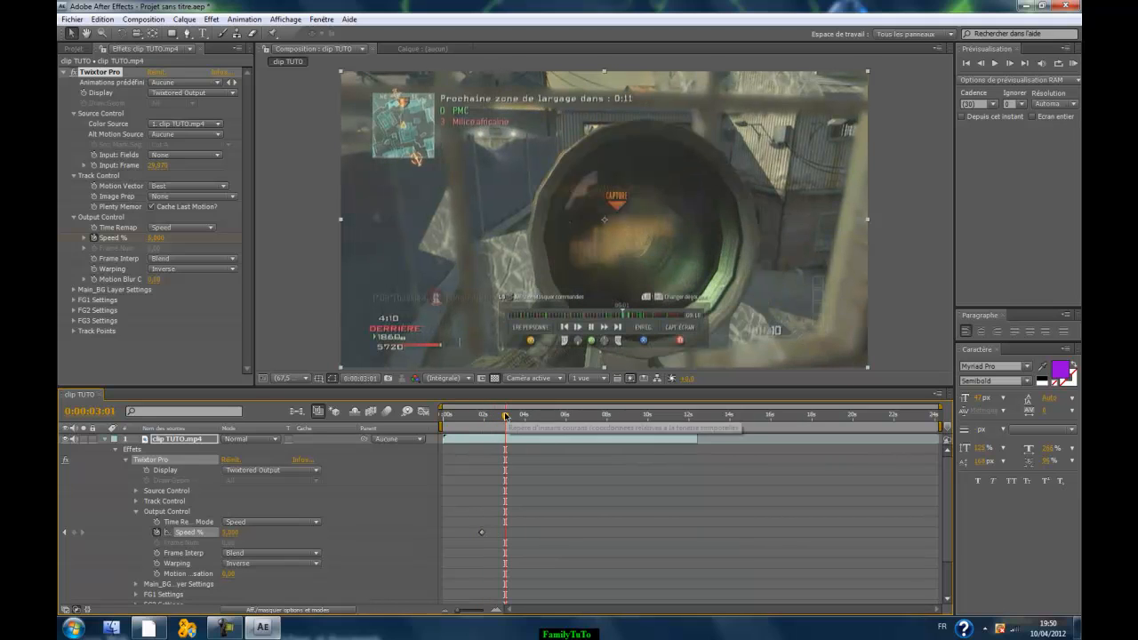
pyautogui.click(518, 417)
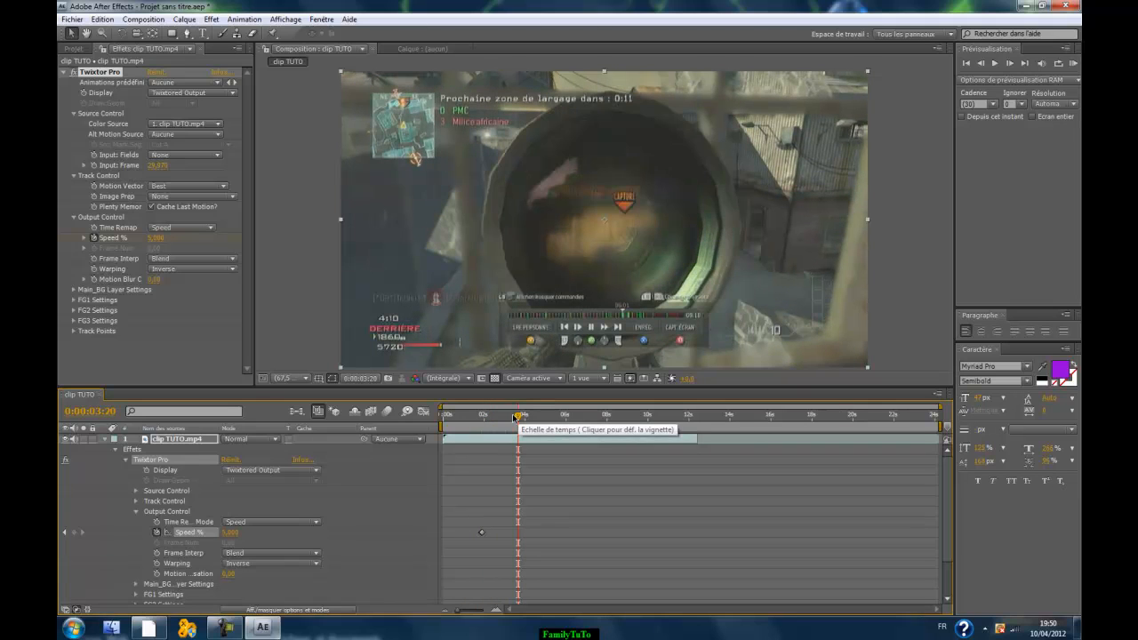
pyautogui.click(528, 417)
pyautogui.click(542, 417)
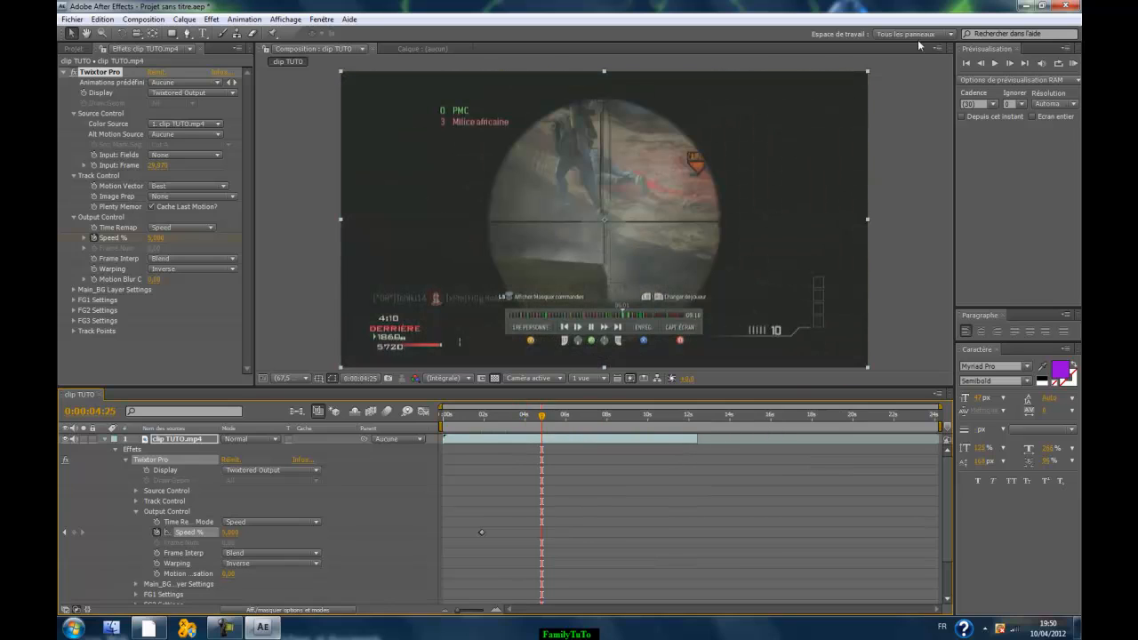
pyautogui.click(230, 532)
pyautogui.write('5')
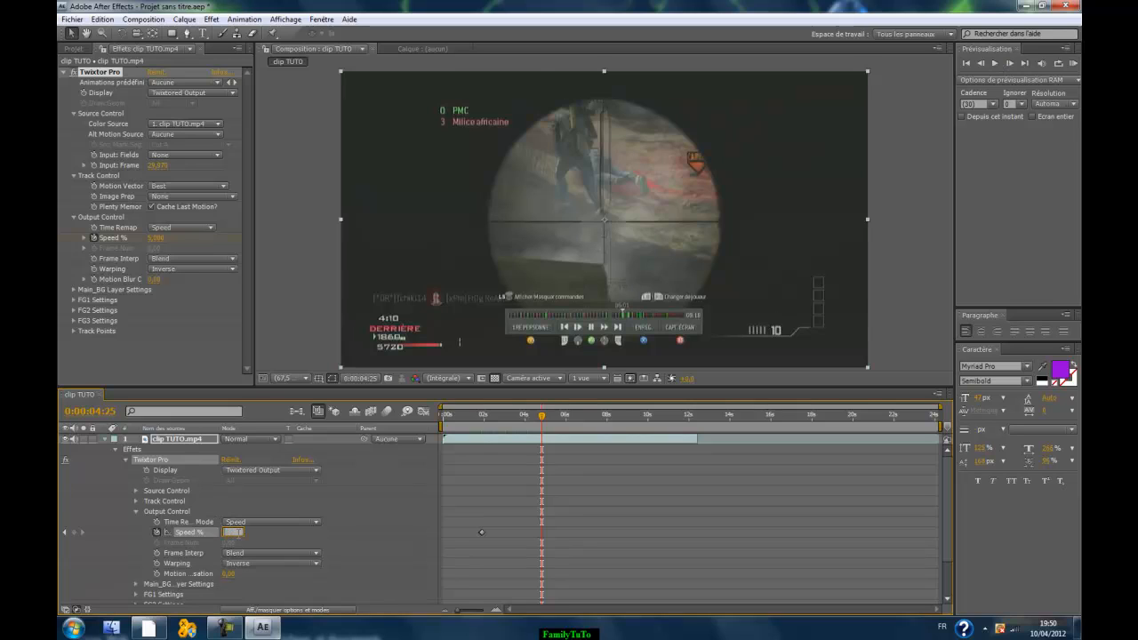
pyautogui.write('100')
pyautogui.press('Return')
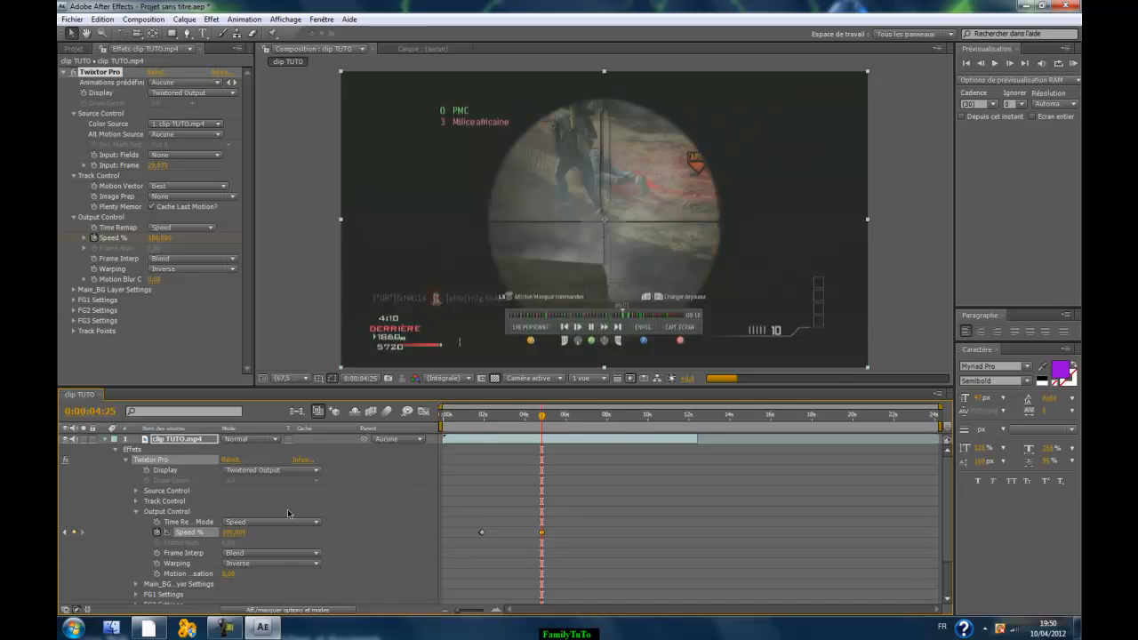
# - Step back one frame to 0:00:04:24 and add a Speed % keyframe of 5
pyautogui.click(981, 63)
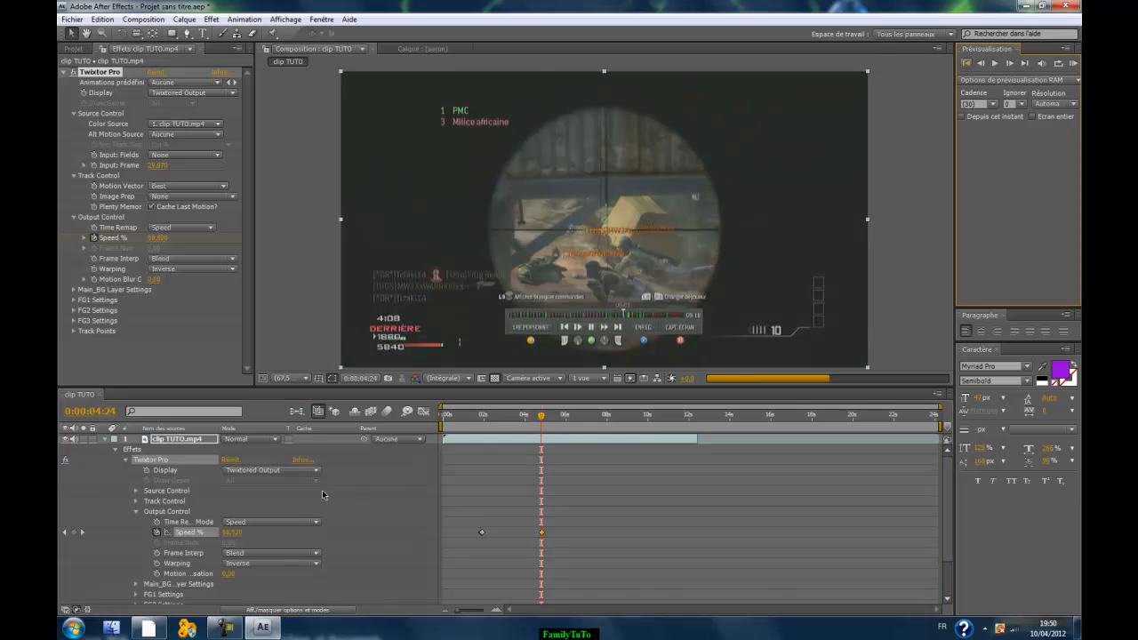
pyautogui.click(234, 532)
pyautogui.write('5')
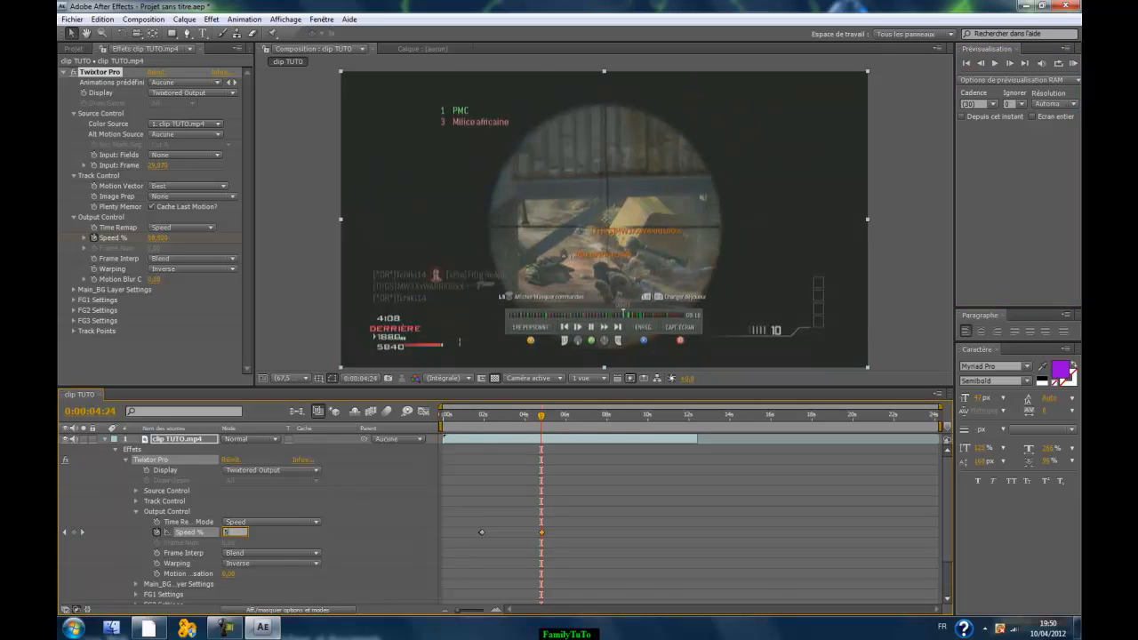
pyautogui.press('Return')
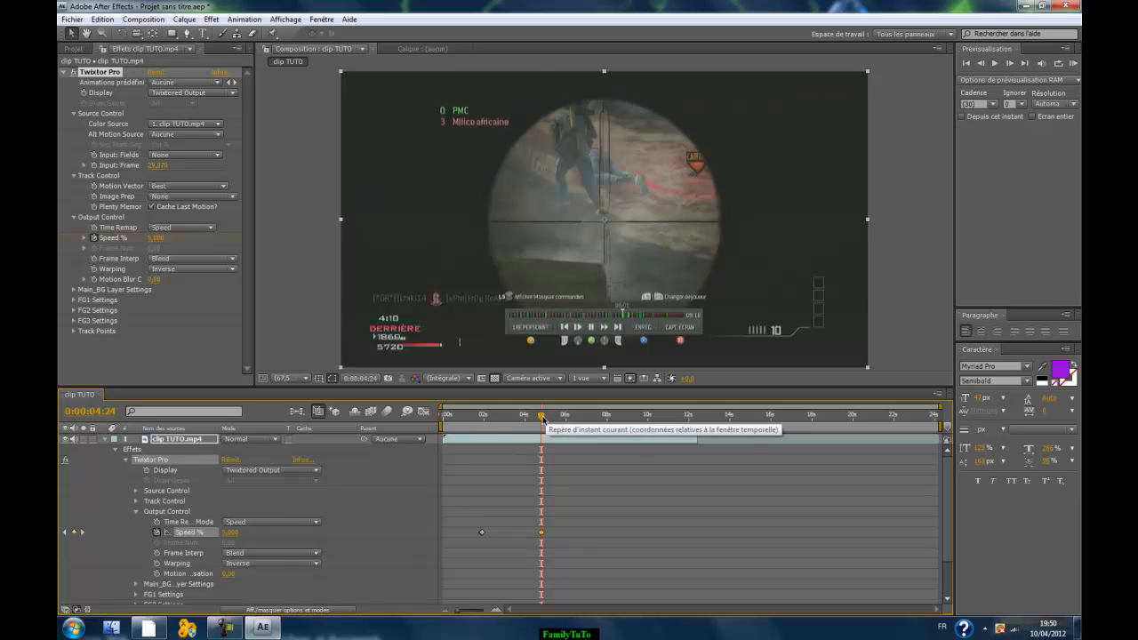
# - Return the current time to 0:00:01:26 and collapse the clip layer's Effects group
pyautogui.click(495, 430)
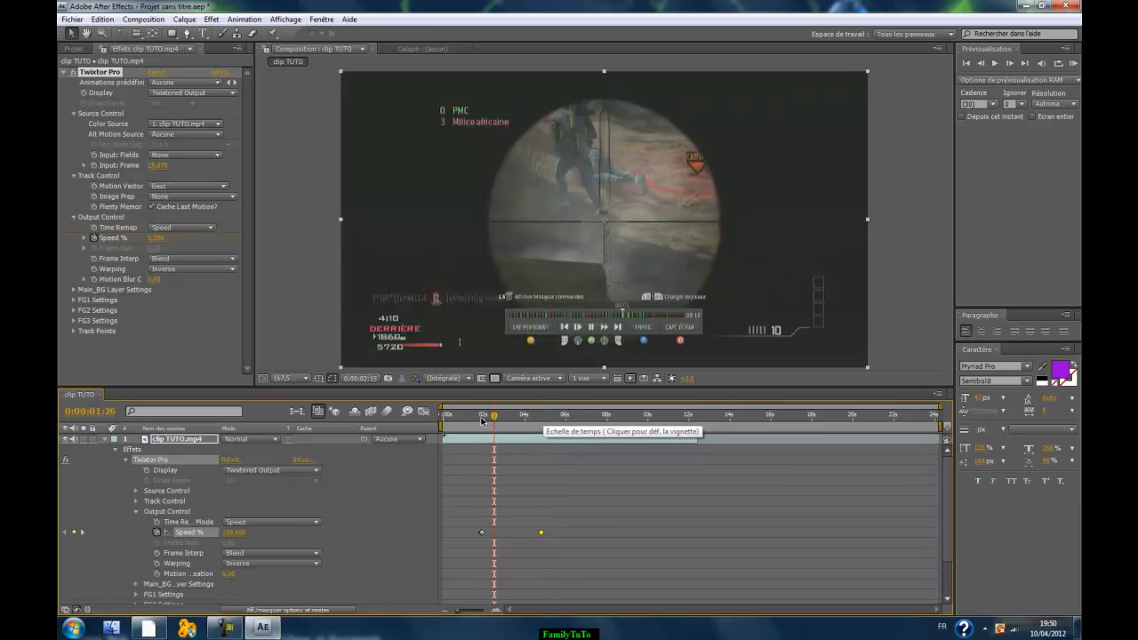
pyautogui.click(483, 430)
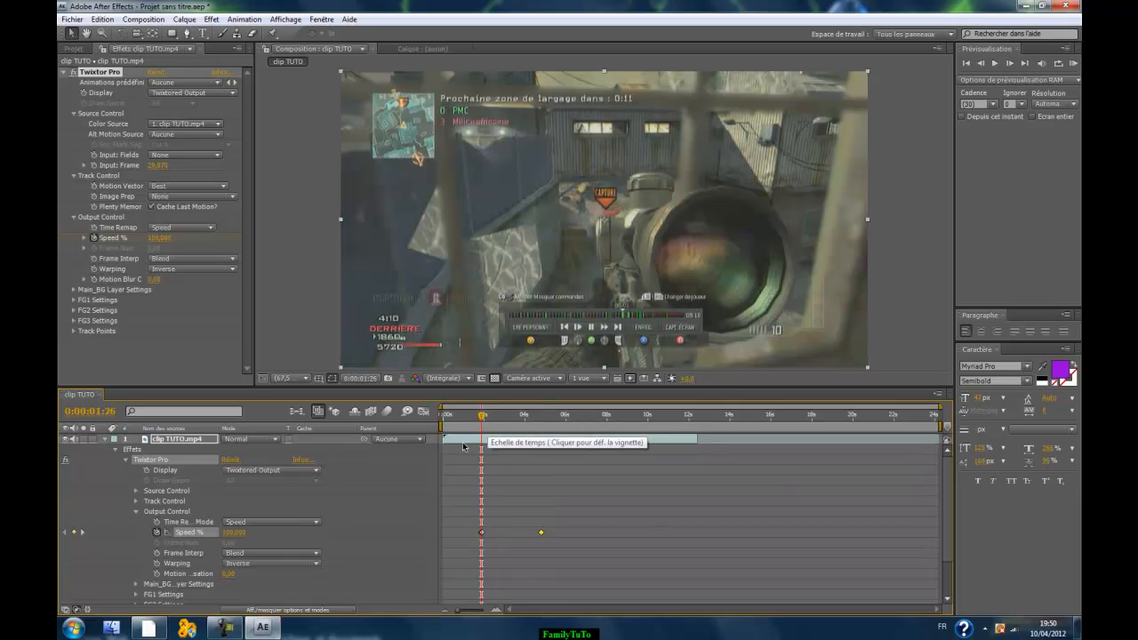
pyautogui.click(117, 450)
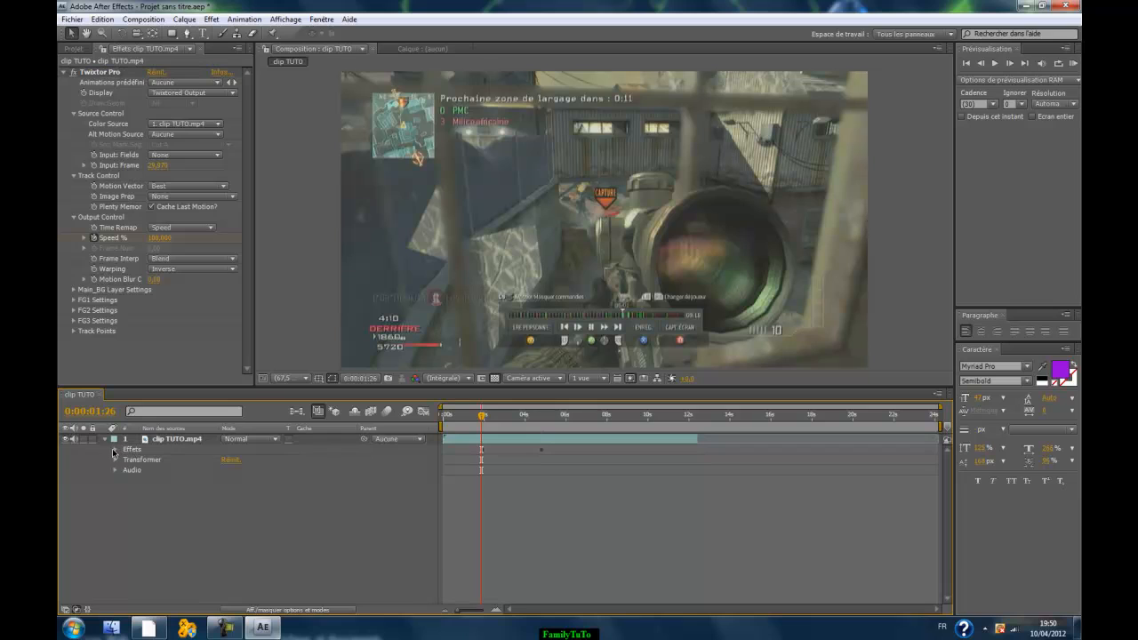
# - Apply the CC Light Rays effect to the clip TUTO.mp4 layer
pyautogui.click(112, 450)
pyautogui.click(125, 452)
pyautogui.rightClick(196, 433)
pyautogui.moveTo(294, 370)
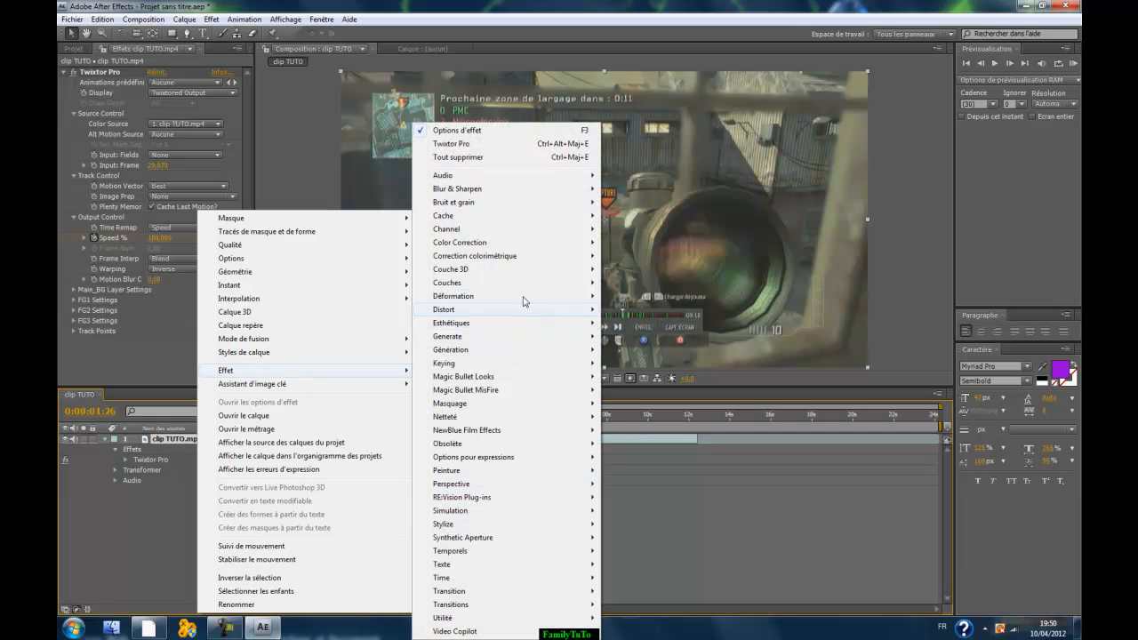
pyautogui.moveTo(480, 337)
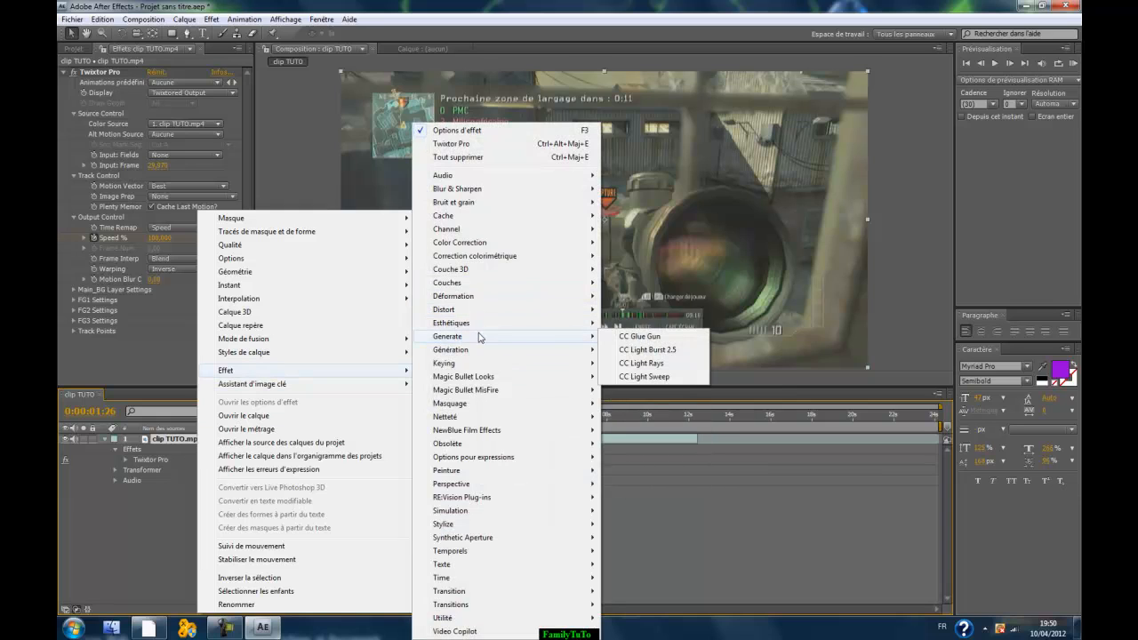
pyautogui.click(633, 367)
pyautogui.click(489, 191)
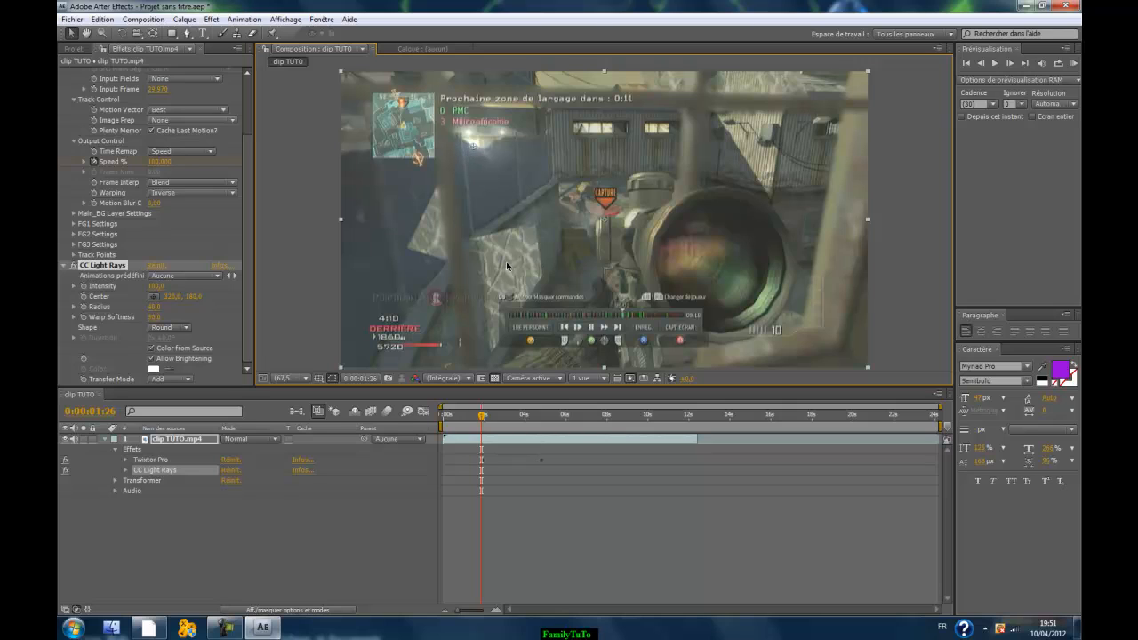
pyautogui.click(224, 627)
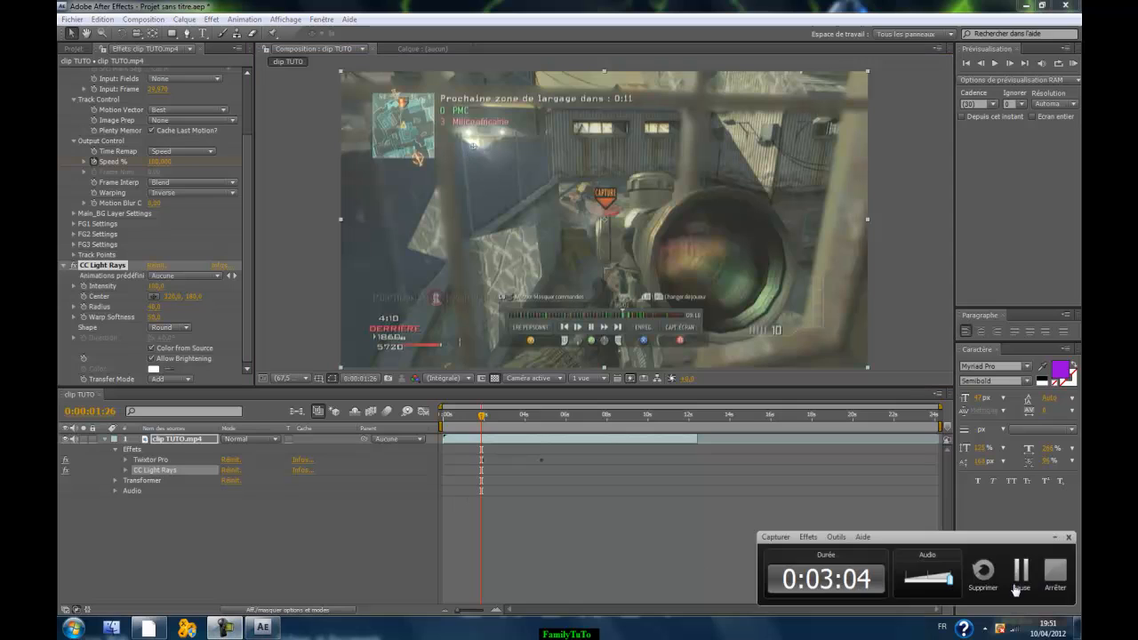
pyautogui.click(1021, 571)
# - Place the CC Light Rays center on the upper rim of the rifle scope and turn off Color from Source
pyautogui.moveTo(473, 144); pyautogui.dragTo(703, 192)
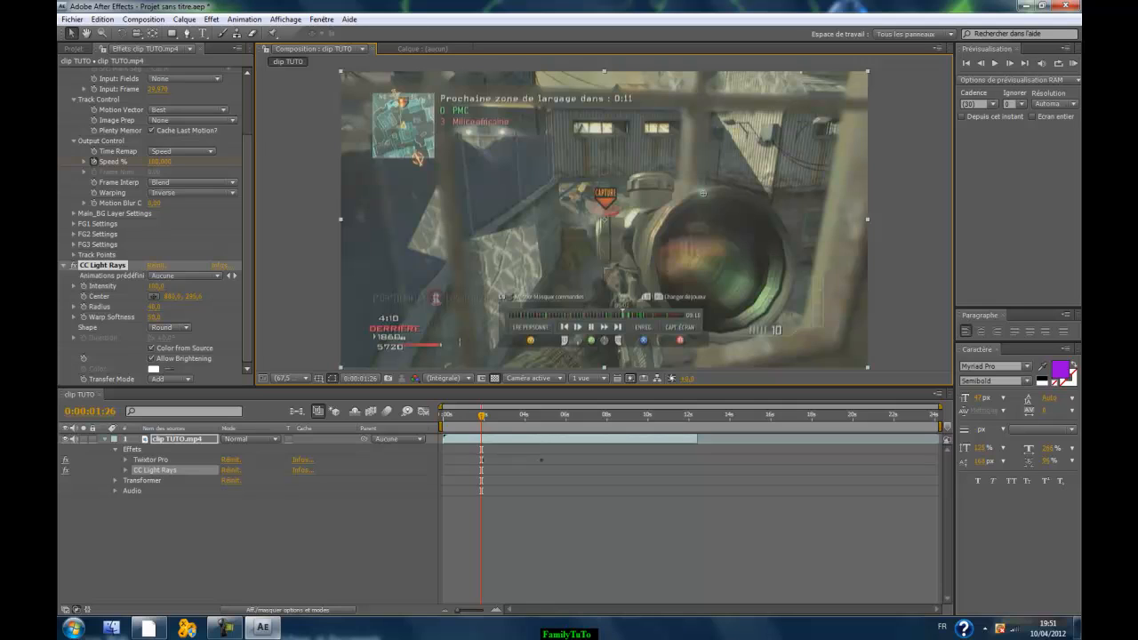
pyautogui.click(126, 471)
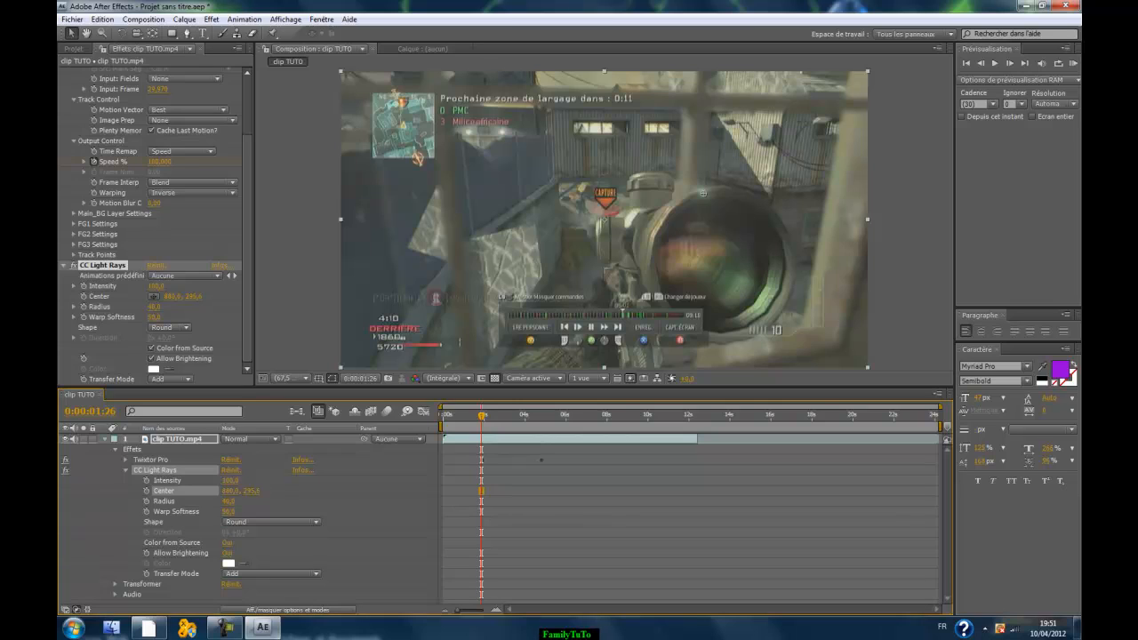
pyautogui.click(227, 553)
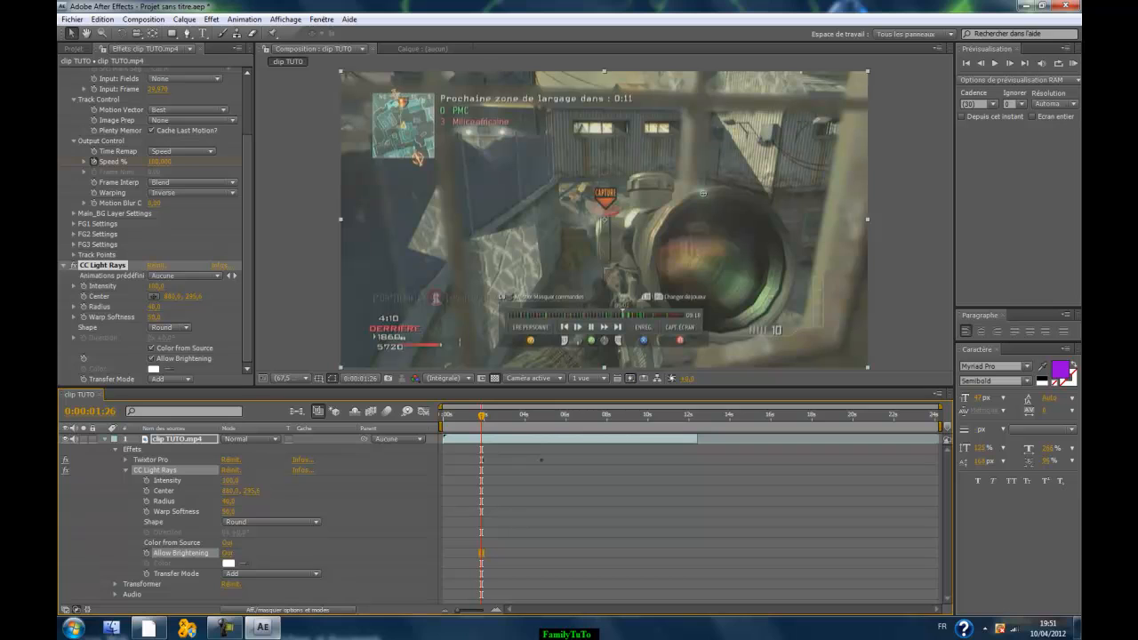
pyautogui.click(227, 542)
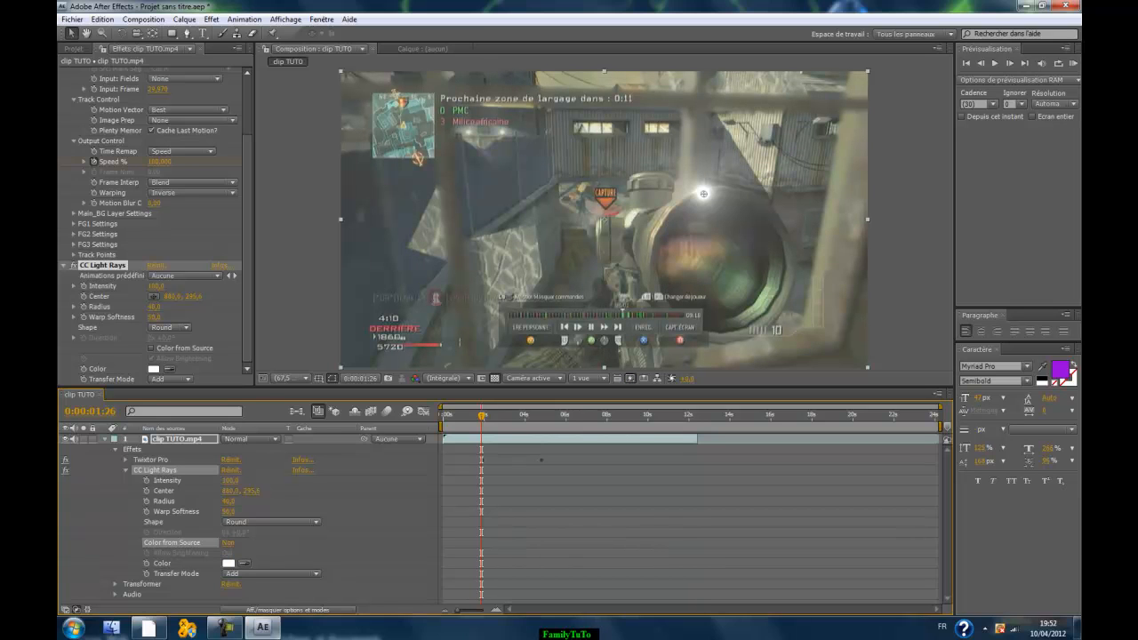
# - Set the color of the light rays to dark blue
pyautogui.click(229, 563)
pyautogui.moveTo(452, 321); pyautogui.dragTo(490, 326)
pyautogui.moveTo(591, 356)
pyautogui.mouseDown()
pyautogui.moveTo(591, 265)
pyautogui.moveTo(591, 293)
pyautogui.mouseUp()
pyautogui.moveTo(489, 326); pyautogui.dragTo(557, 319)
pyautogui.press('Return')
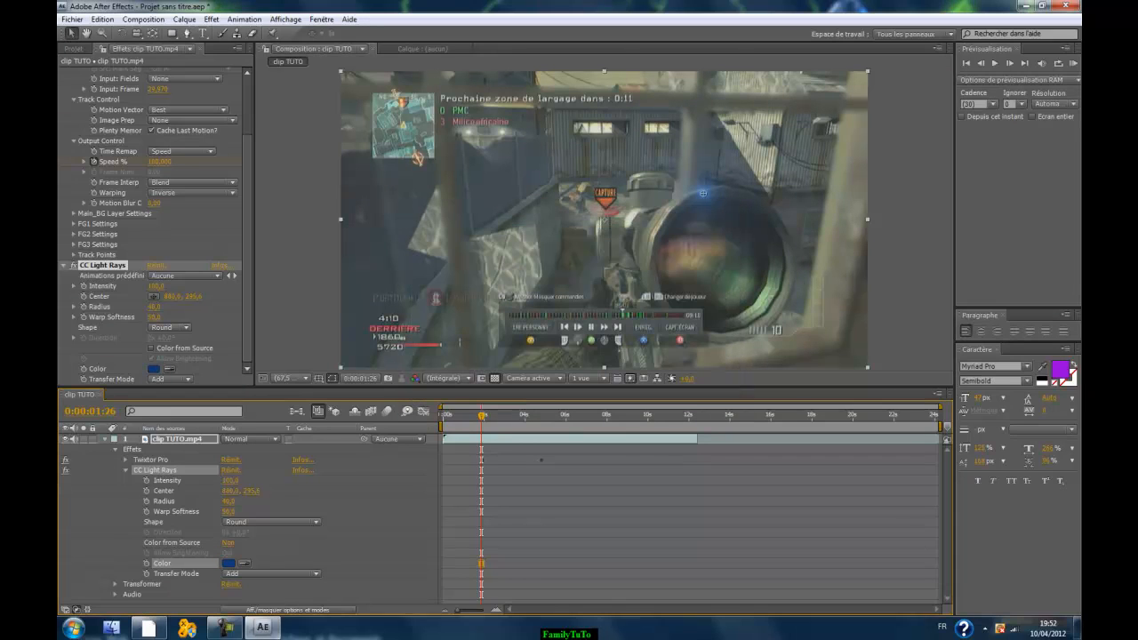
# - Lower the light rays' Intensity, set Radius to about 47 and raise Warp Softness to about 65
pyautogui.moveTo(230, 481)
pyautogui.mouseDown()
pyautogui.moveTo(270, 482)
pyautogui.moveTo(233, 481)
pyautogui.mouseUp()
pyautogui.click(230, 480)
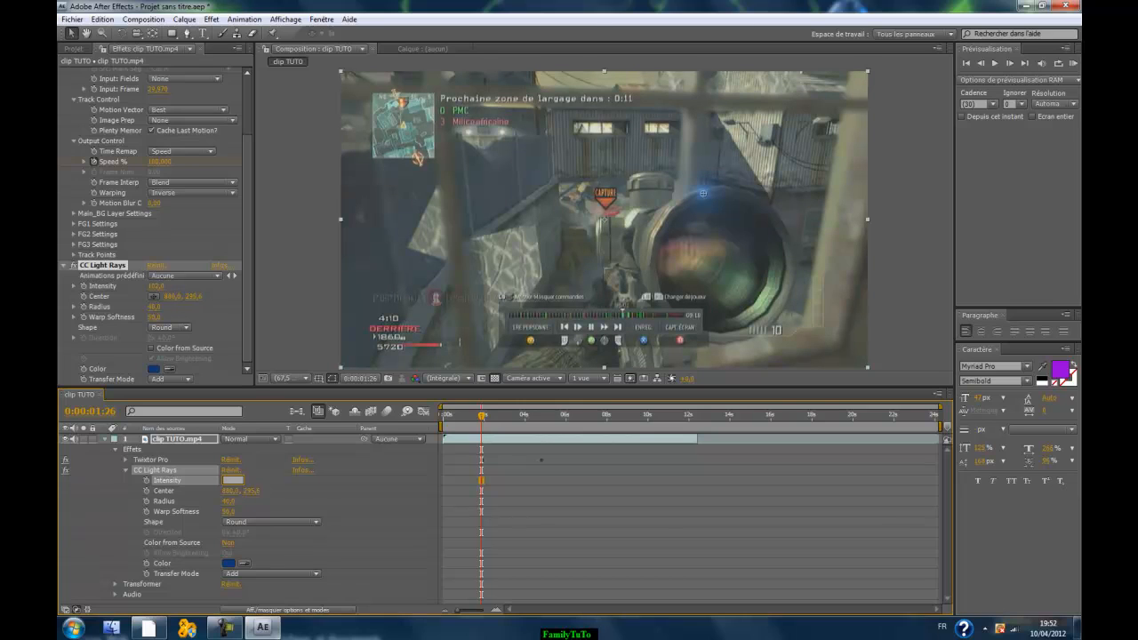
pyautogui.press('Return')
pyautogui.moveTo(228, 502); pyautogui.dragTo(233, 501)
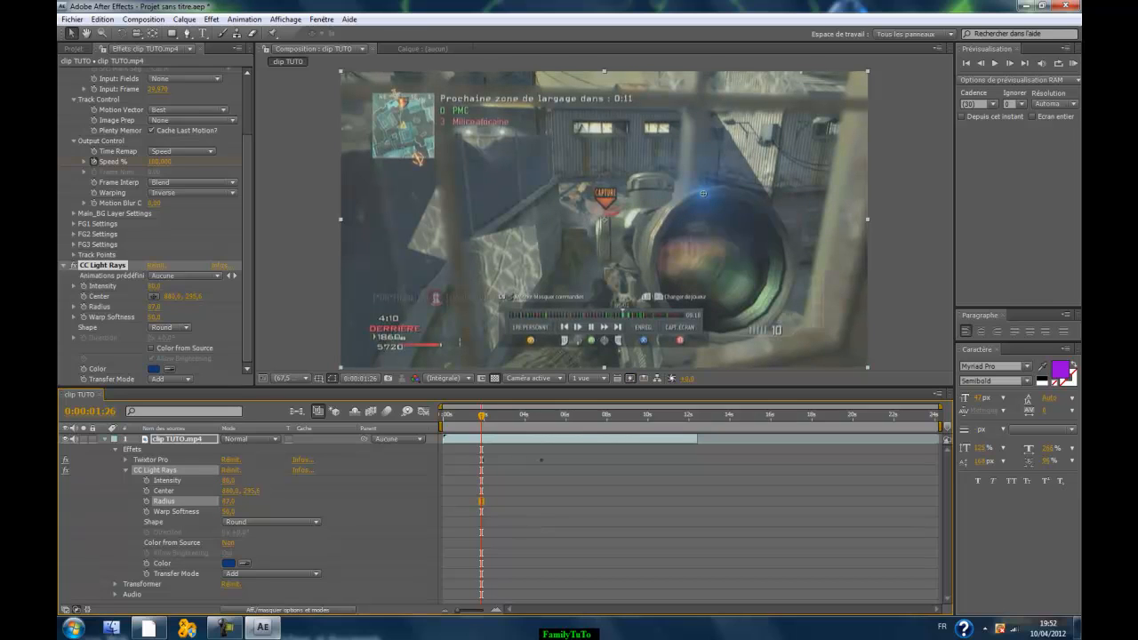
pyautogui.moveTo(229, 512); pyautogui.dragTo(242, 513)
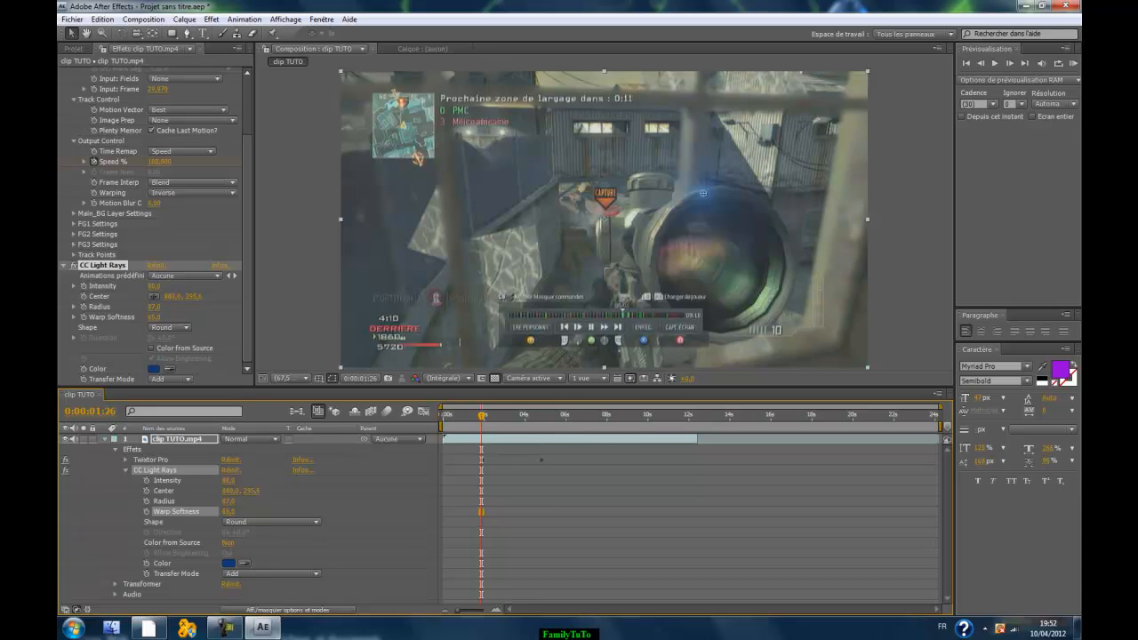
# - Try Transfer Mode None on the light rays, then return it to Add
pyautogui.click(272, 574)
pyautogui.click(249, 558)
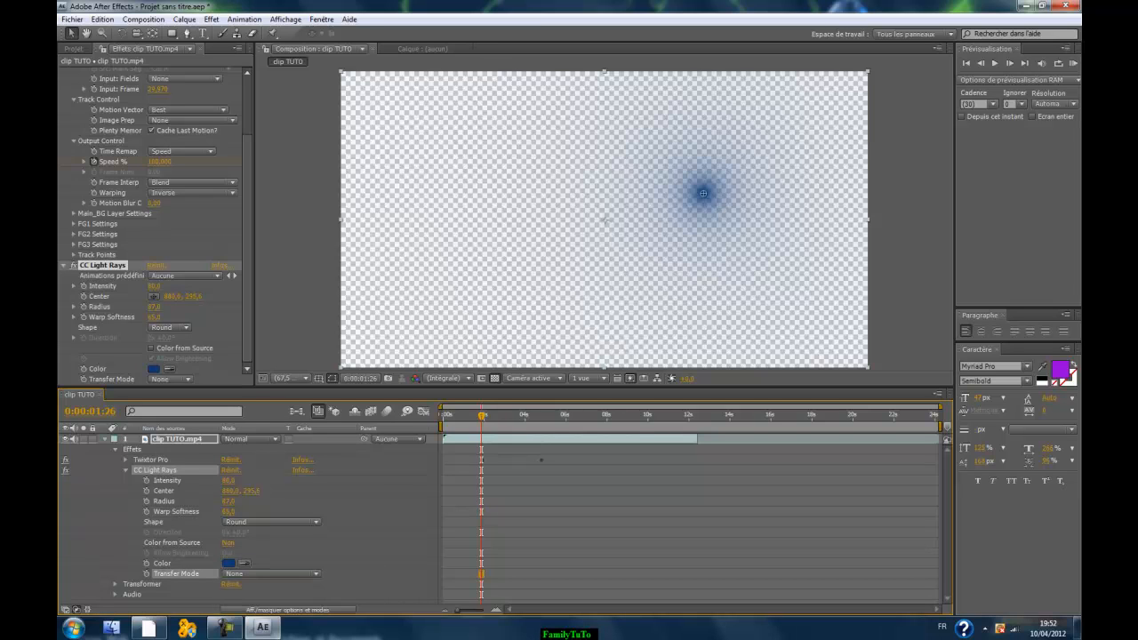
pyautogui.click(272, 574)
pyautogui.click(249, 570)
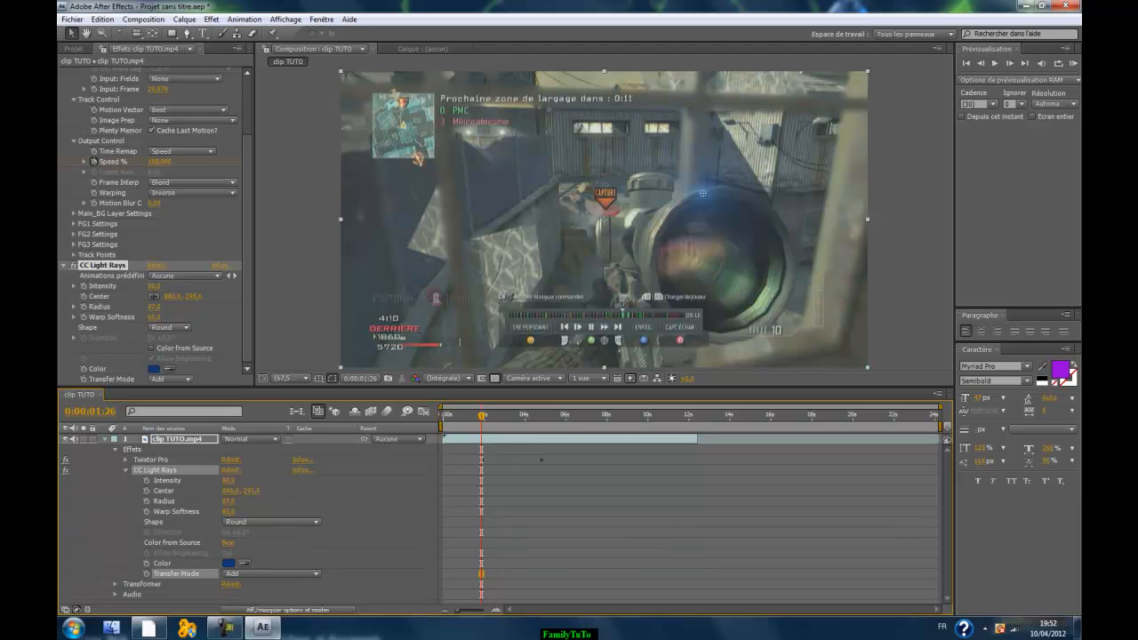
# - Try the Square shape for the light rays
pyautogui.click(272, 522)
pyautogui.click(258, 525)
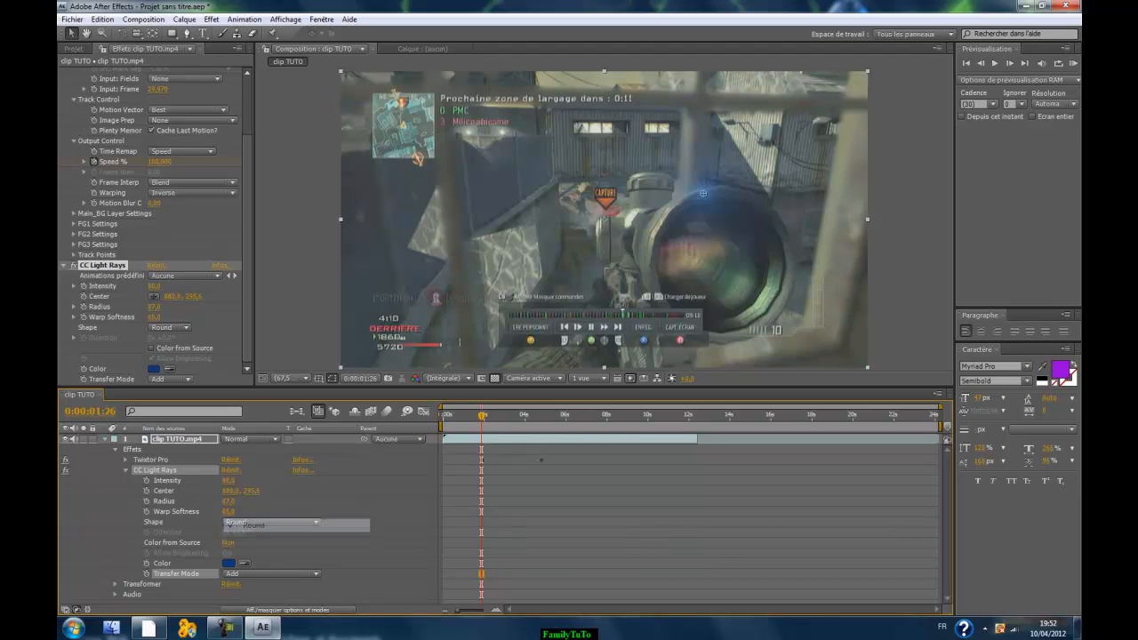
pyautogui.click(271, 522)
pyautogui.click(254, 538)
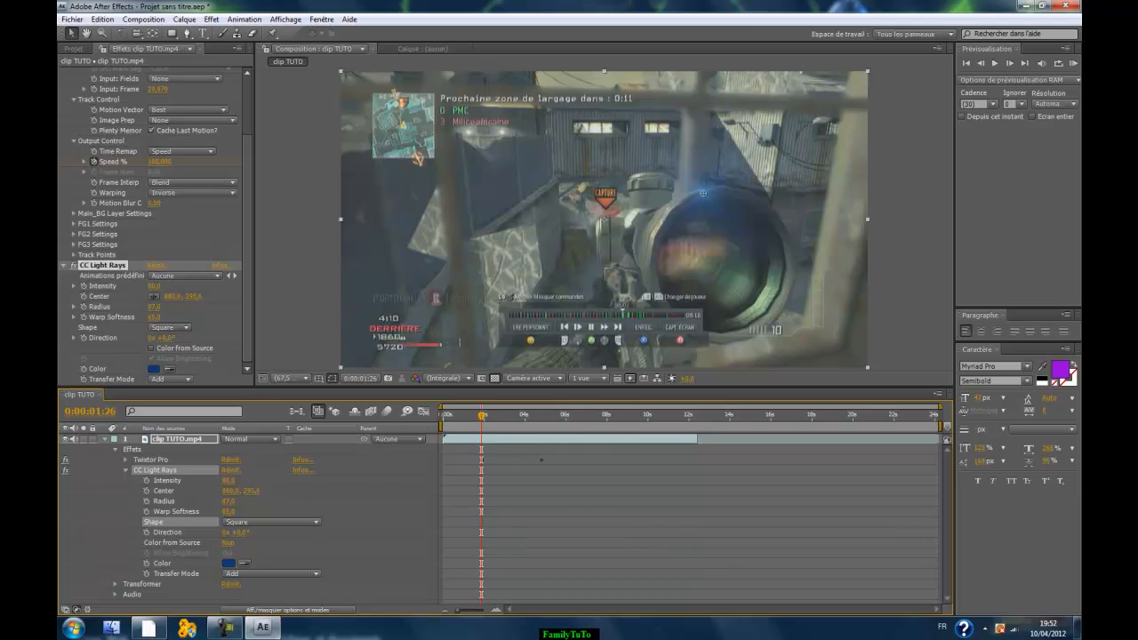
# - Raise the light rays' Radius to about 116 and Intensity to 96, and set Shape back to Round
pyautogui.moveTo(229, 502); pyautogui.dragTo(242, 481)
pyautogui.click(267, 522)
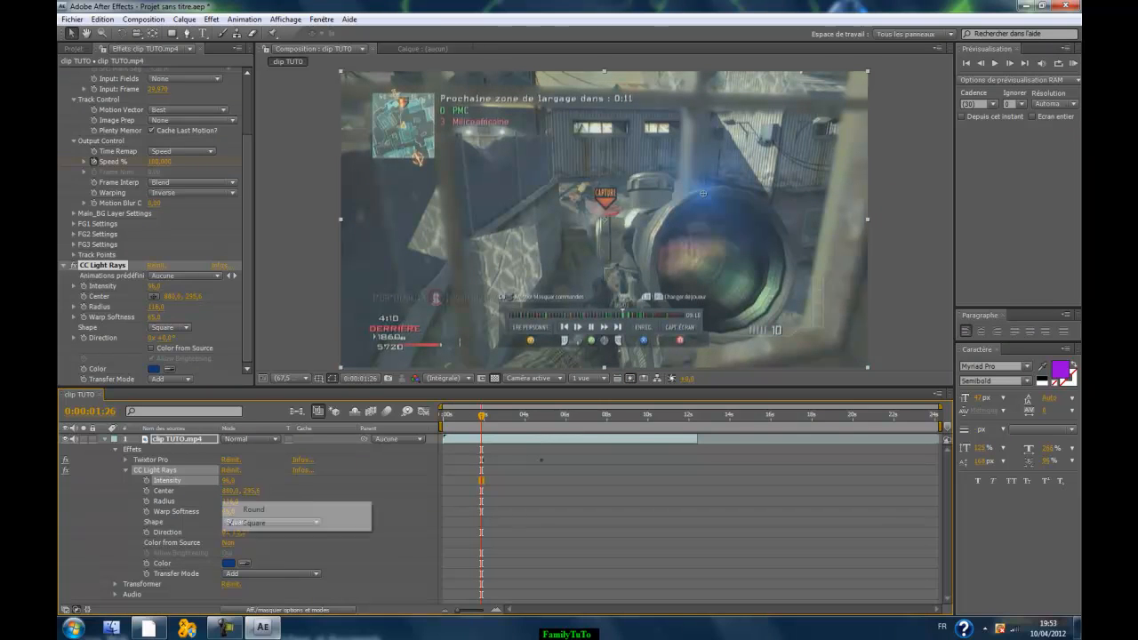
pyautogui.click(255, 510)
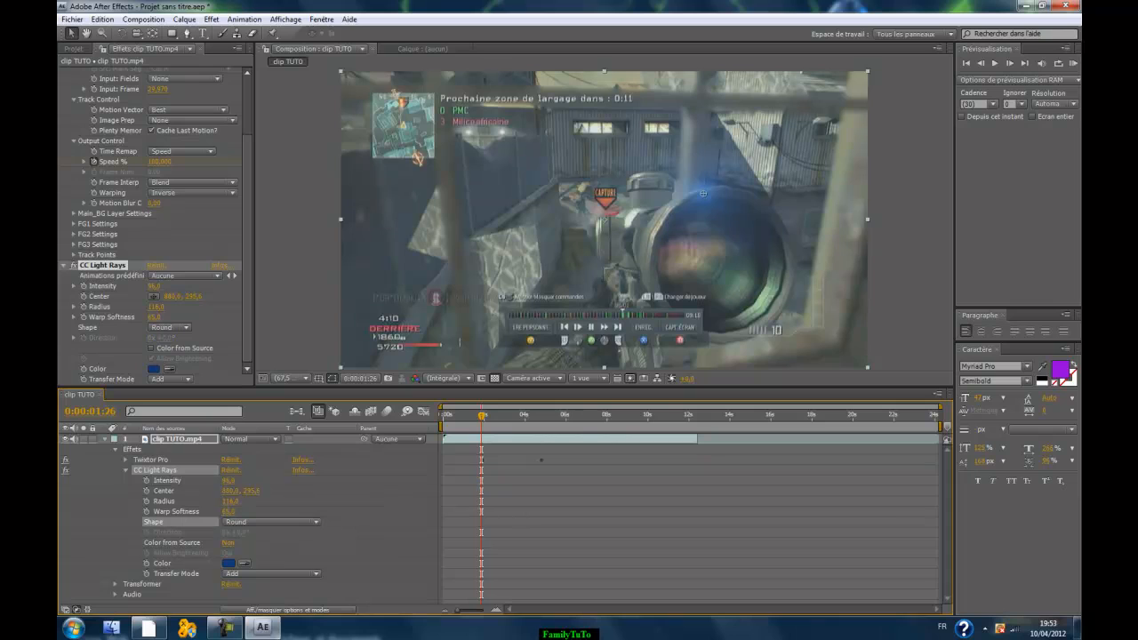
# - Start keyframing the light rays' Center and Radius at 0:00:01:26, and set Warp Softness to 64
pyautogui.click(147, 491)
pyautogui.click(146, 502)
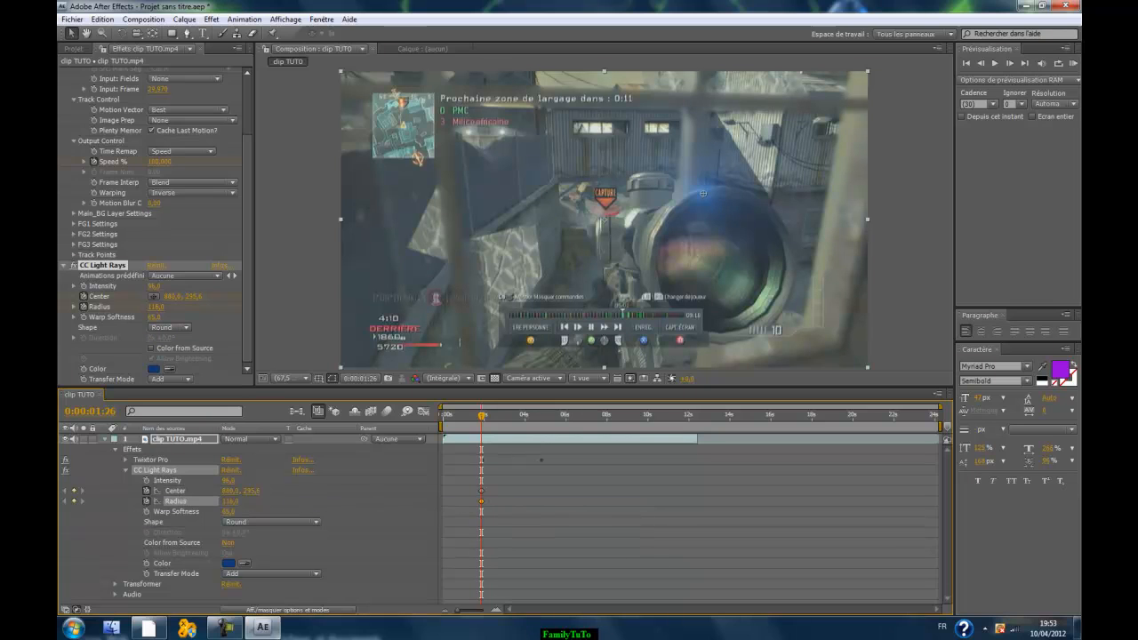
pyautogui.moveTo(229, 512); pyautogui.dragTo(199, 512)
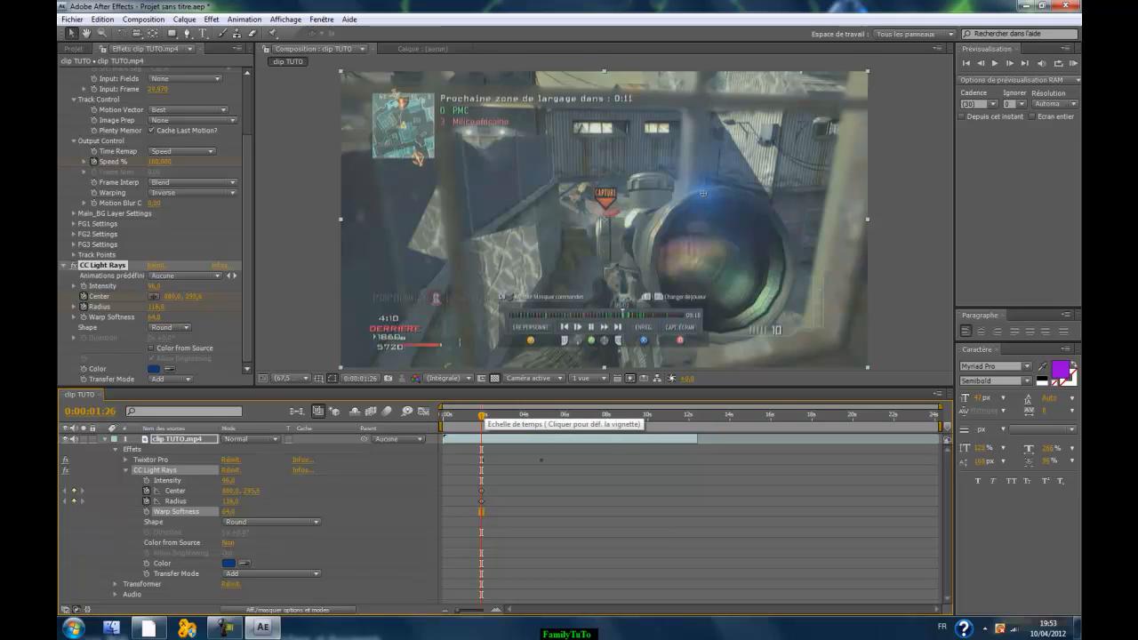
# - Keyframe the light rays' Center at 0:00:01:28 and 0:00:01:29, moving it down along the scope's upper-left rim
pyautogui.click(1010, 63)
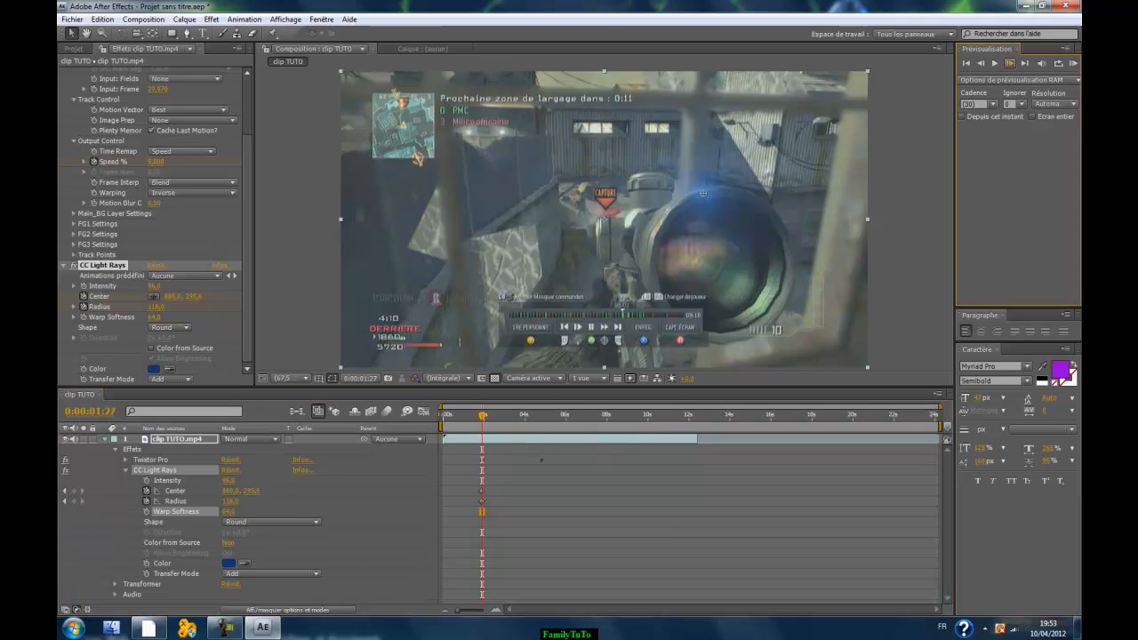
pyautogui.click(1010, 63)
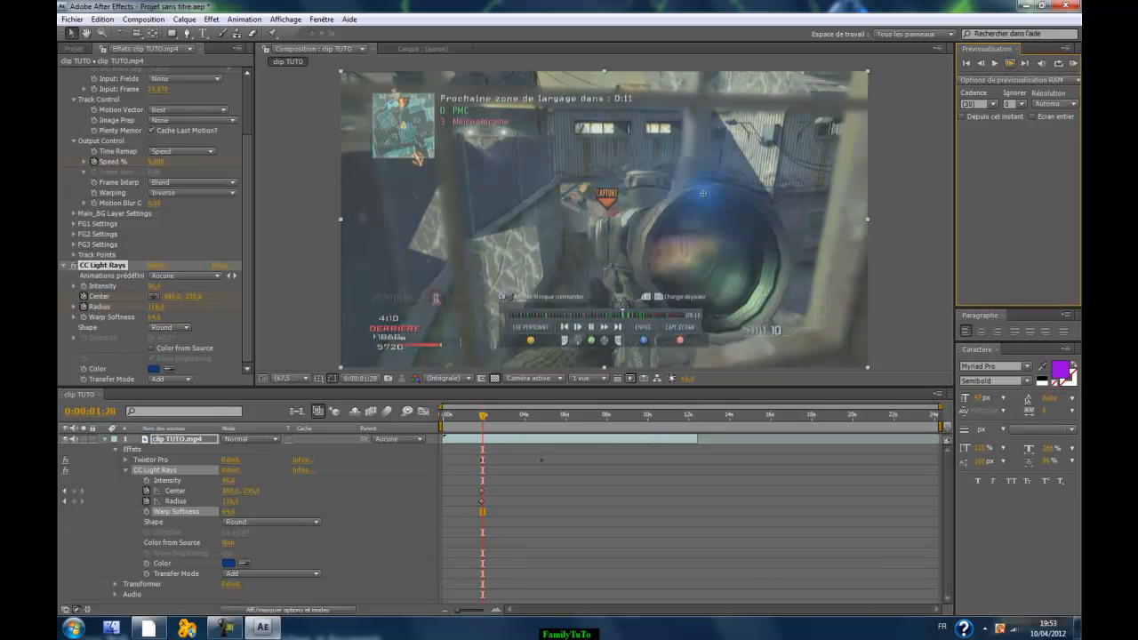
pyautogui.moveTo(703, 193); pyautogui.dragTo(676, 200)
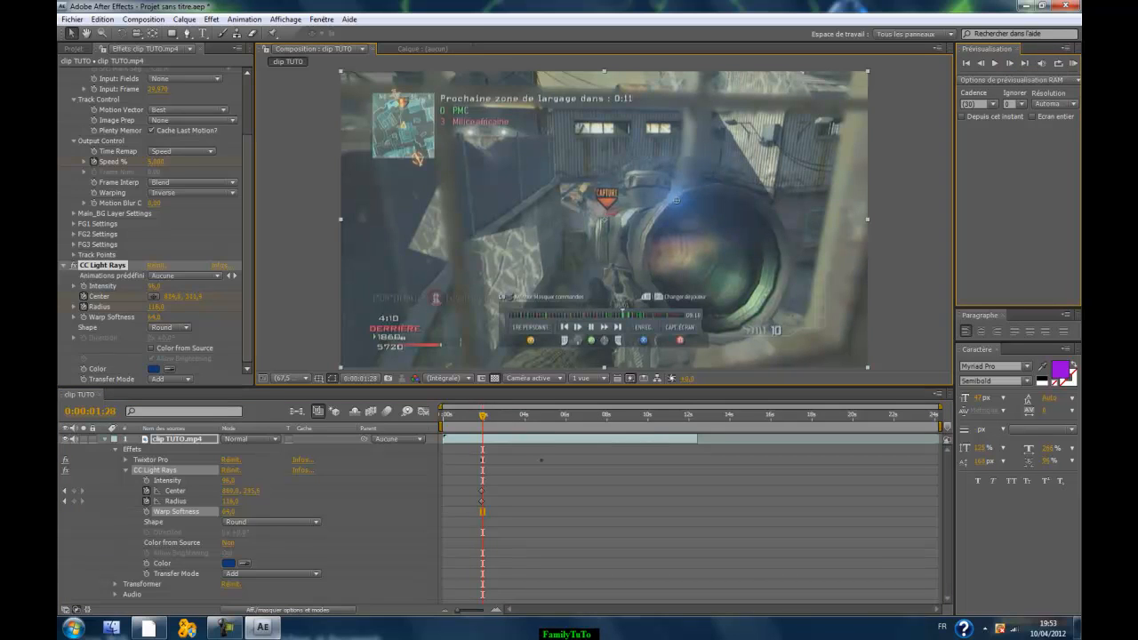
pyautogui.click(1009, 63)
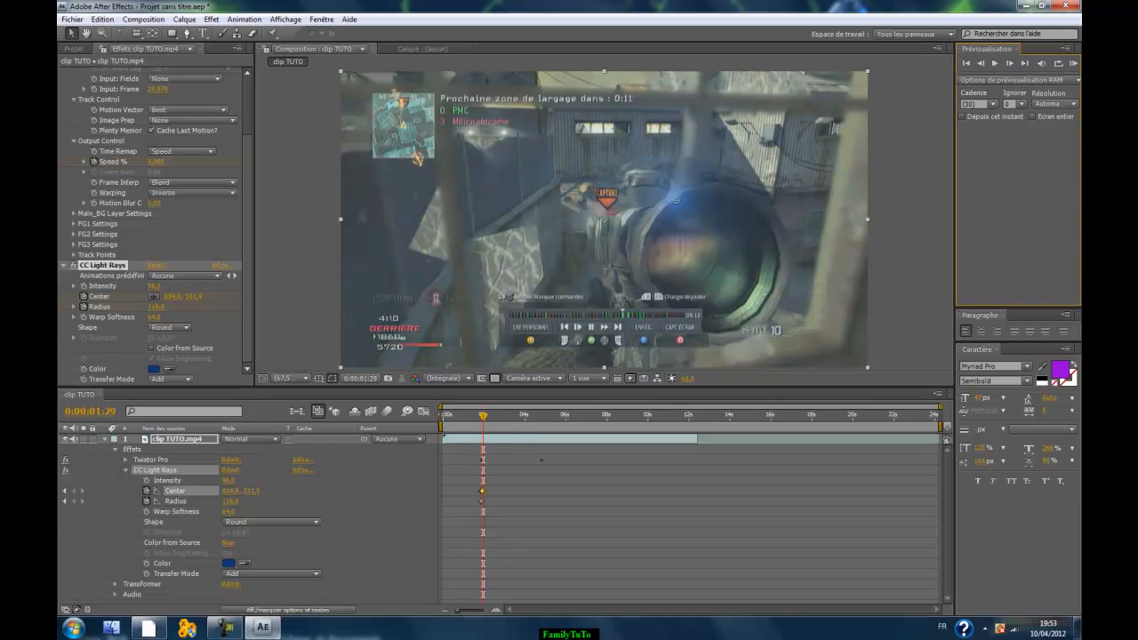
pyautogui.moveTo(664, 210); pyautogui.dragTo(646, 232)
# - Advance to 0:00:02:02 and move the light rays' Center down to the scope's left rim
pyautogui.click(1009, 63)
pyautogui.click(1009, 63)
pyautogui.click(1010, 63)
pyautogui.moveTo(646, 230); pyautogui.dragTo(635, 266)
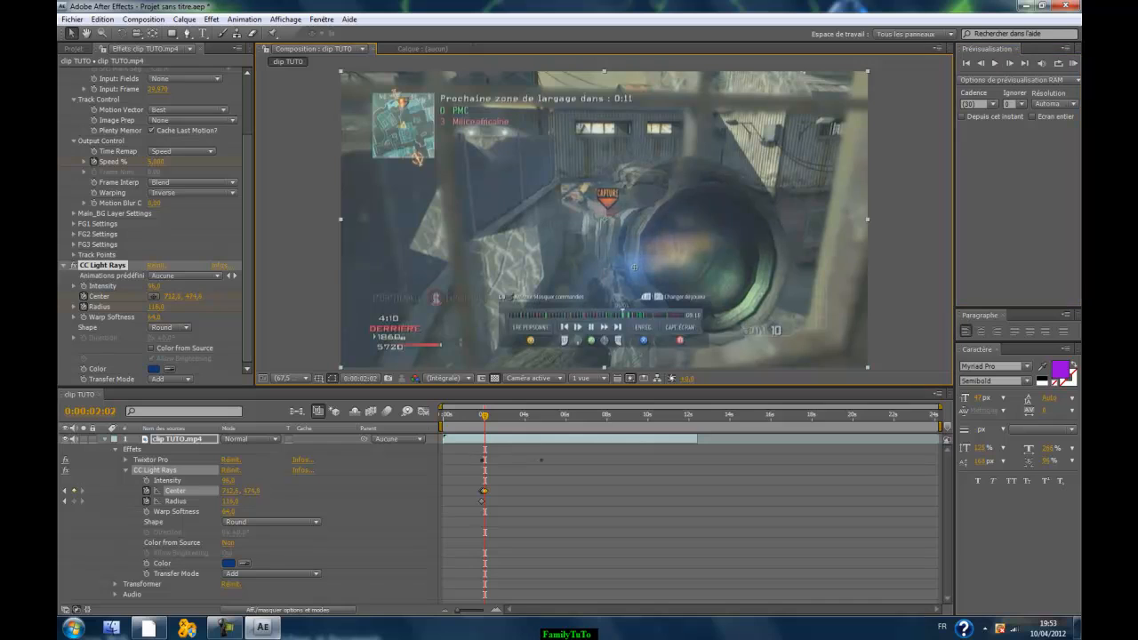
# - Keyframe the light rays' Center at the scope's lower-left rim at 0:00:02:04 and beneath the scope at 0:00:02:05
pyautogui.click(1009, 63)
pyautogui.click(1009, 63)
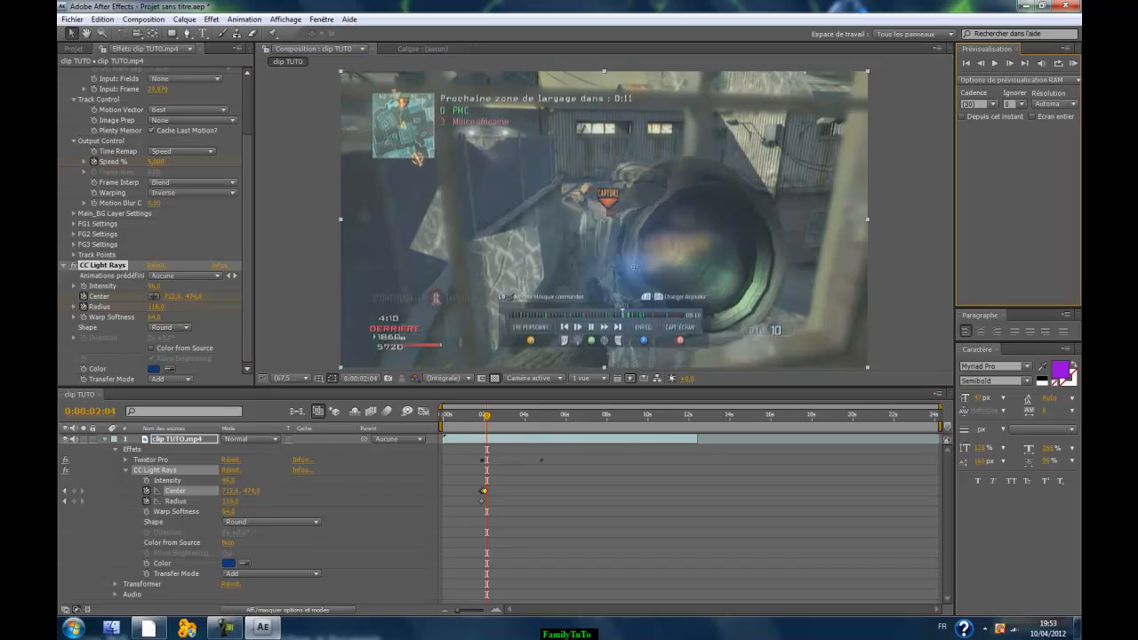
pyautogui.moveTo(634, 266); pyautogui.dragTo(645, 297)
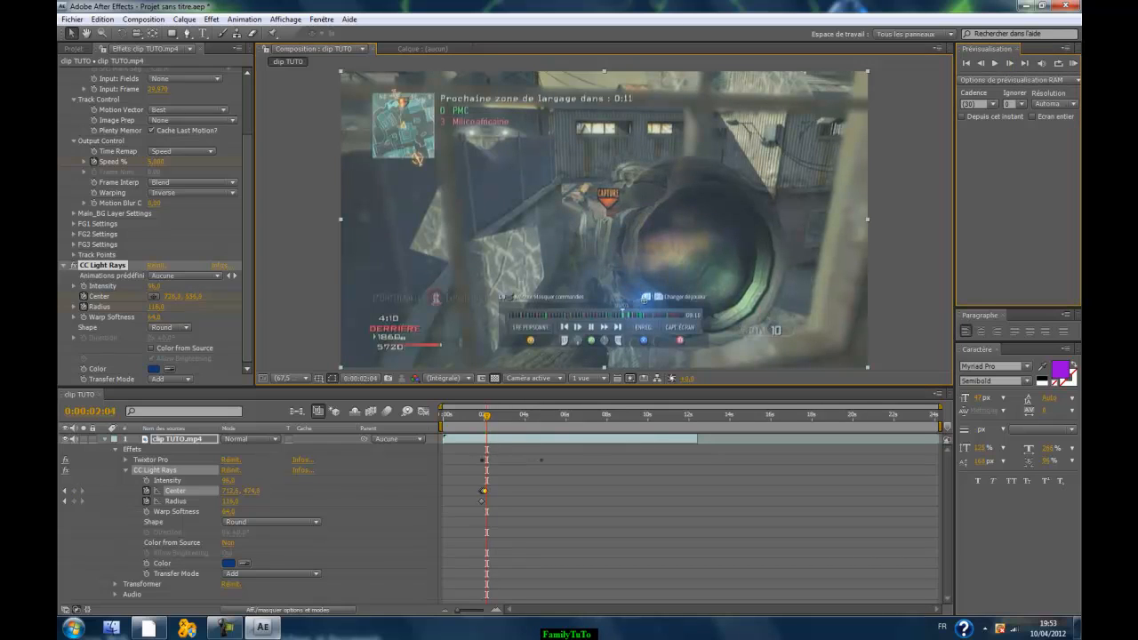
pyautogui.click(1009, 64)
pyautogui.click(1009, 64)
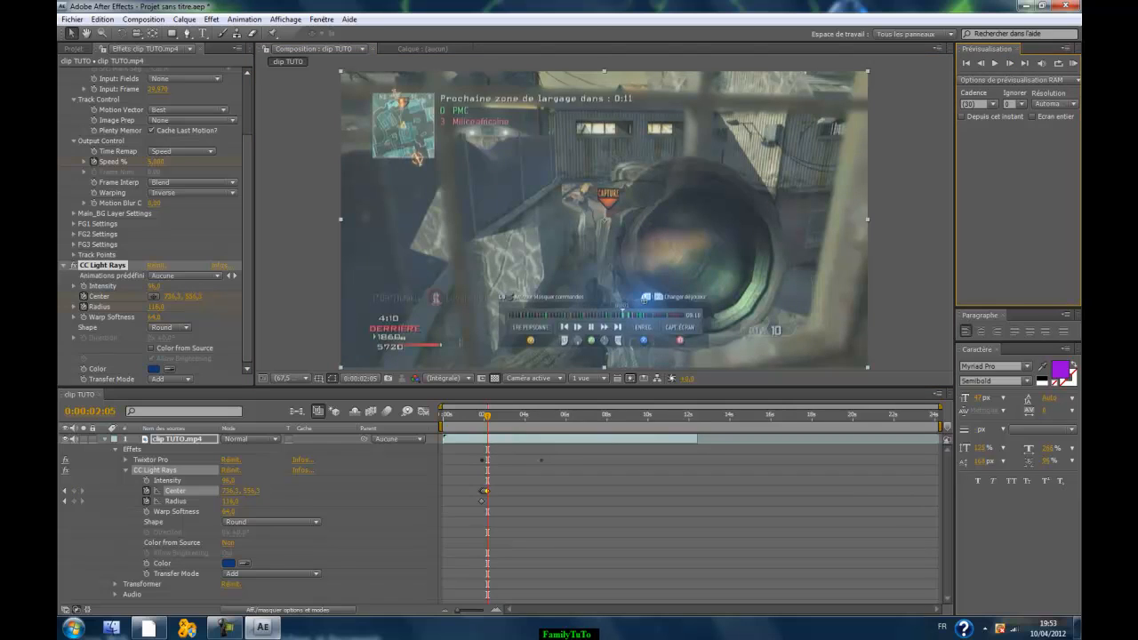
pyautogui.moveTo(646, 297); pyautogui.dragTo(716, 330)
# - Advance to 0:00:02:07 and move the light rays' Center to the scope's lower-right side
pyautogui.click(1009, 63)
pyautogui.click(1010, 63)
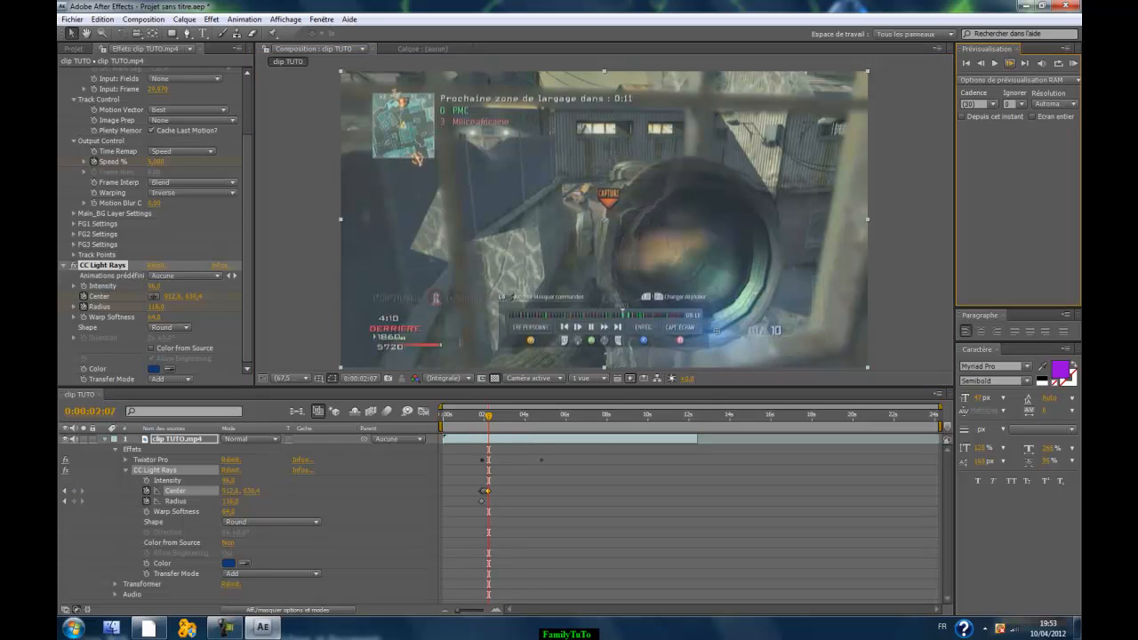
pyautogui.moveTo(718, 333); pyautogui.dragTo(758, 330)
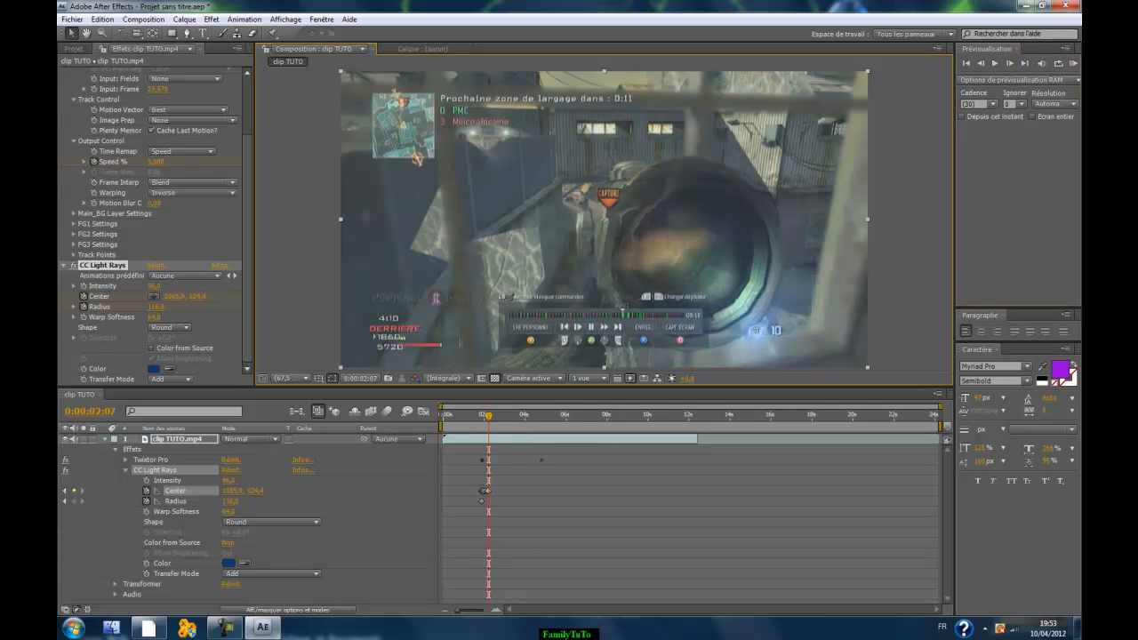
# - Keyframe the light rays' Center at 0:00:02:10 and 0:00:02:11, moving it up along the scope's lower-right rim
pyautogui.click(1009, 63)
pyautogui.click(1009, 63)
pyautogui.click(1009, 63)
pyautogui.moveTo(756, 330); pyautogui.dragTo(765, 304)
pyautogui.click(1011, 63)
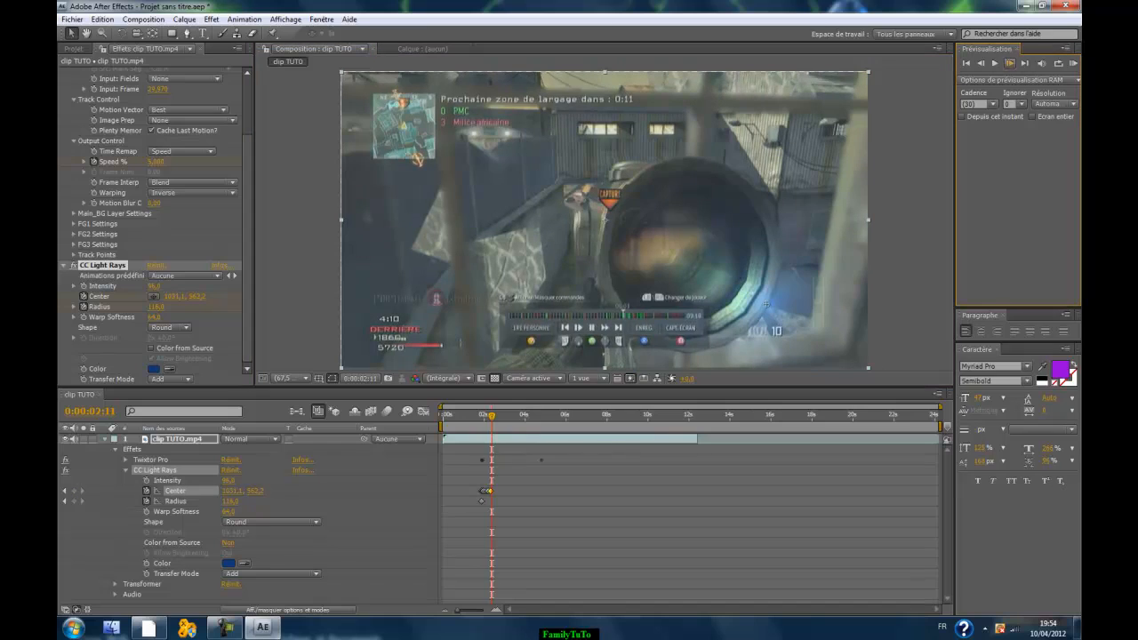
pyautogui.moveTo(766, 304); pyautogui.dragTo(771, 285)
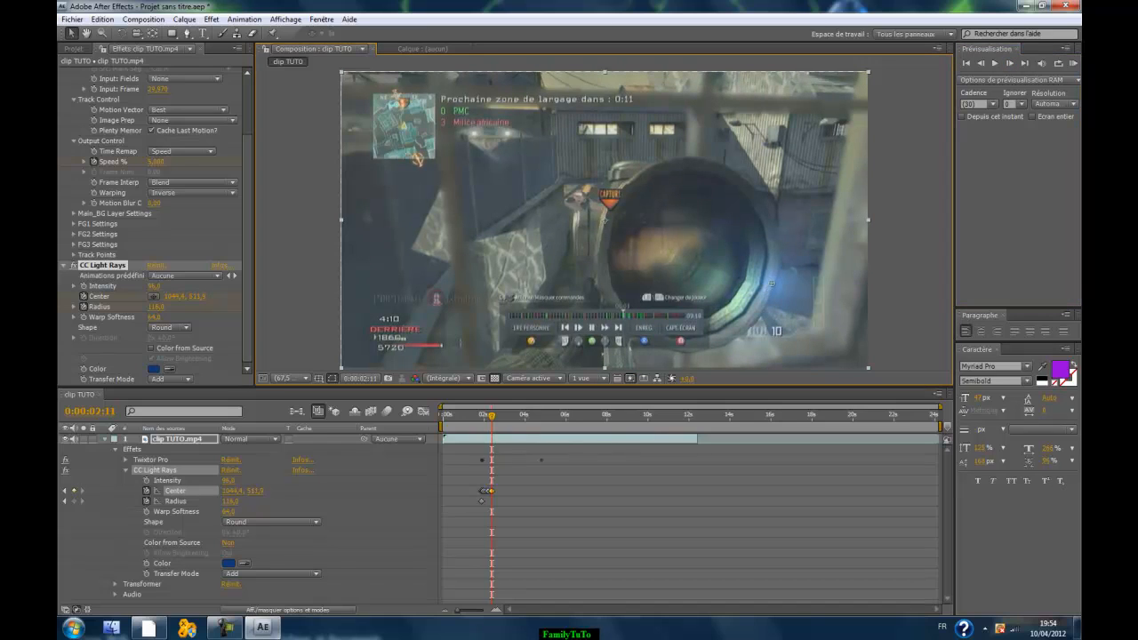
# - Advance to 0:00:02:13 and move the light rays' Center up to the middle of the scope's right rim
pyautogui.click(1010, 64)
pyautogui.click(1010, 63)
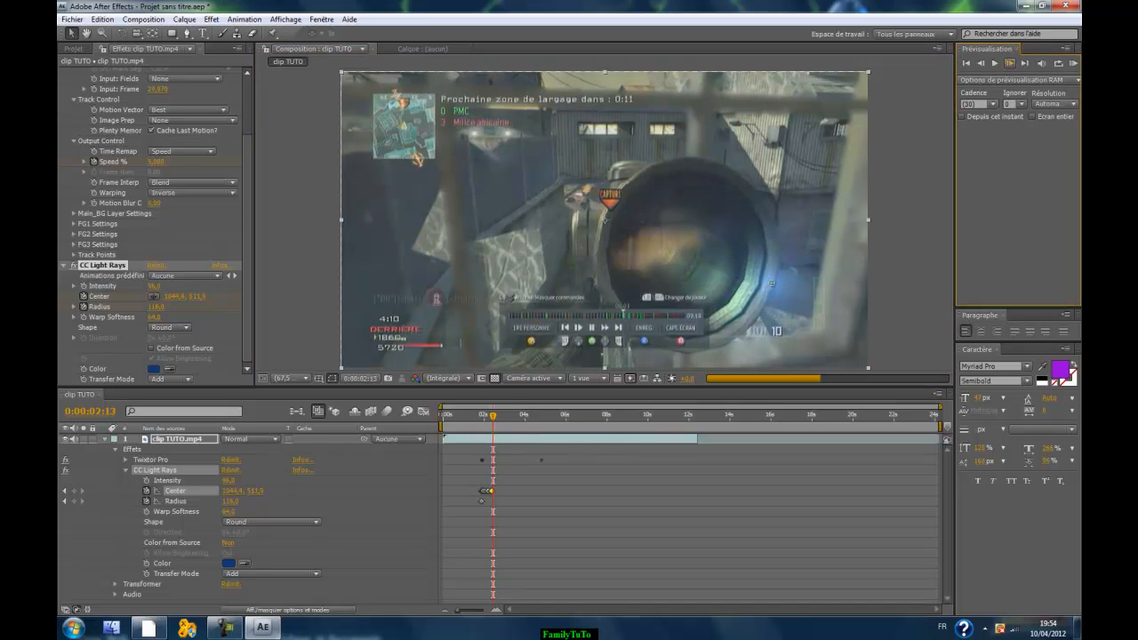
pyautogui.moveTo(772, 284); pyautogui.dragTo(775, 263)
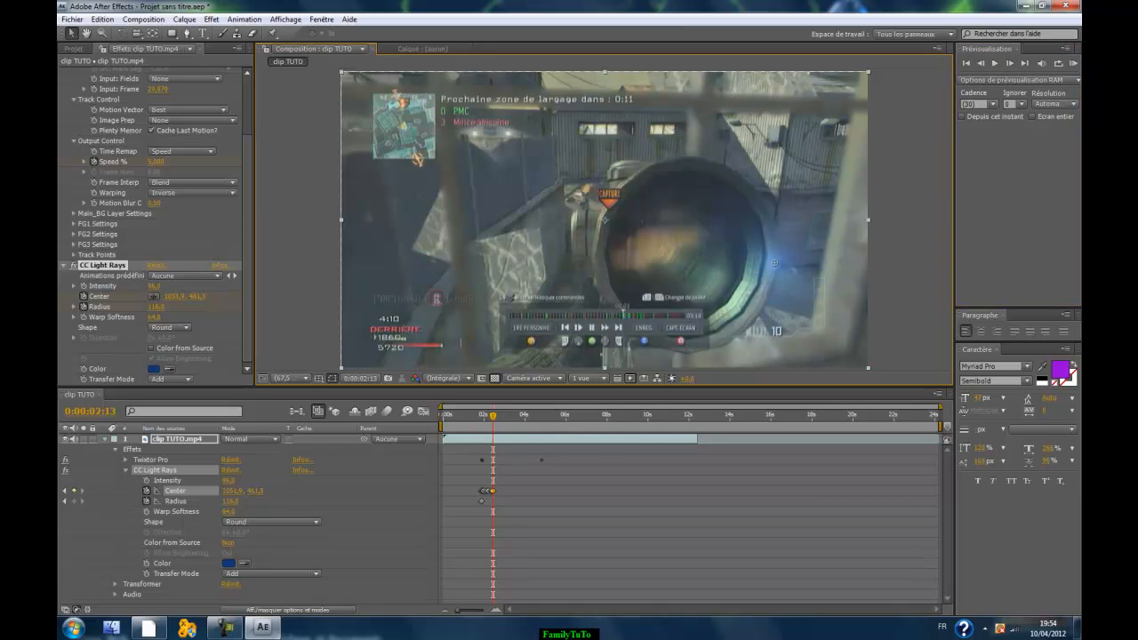
# - Keyframe the light rays' Center higher on the scope's right rim at 0:00:02:15 and at its upper-right rim two frames further
pyautogui.click(1010, 63)
pyautogui.click(1010, 63)
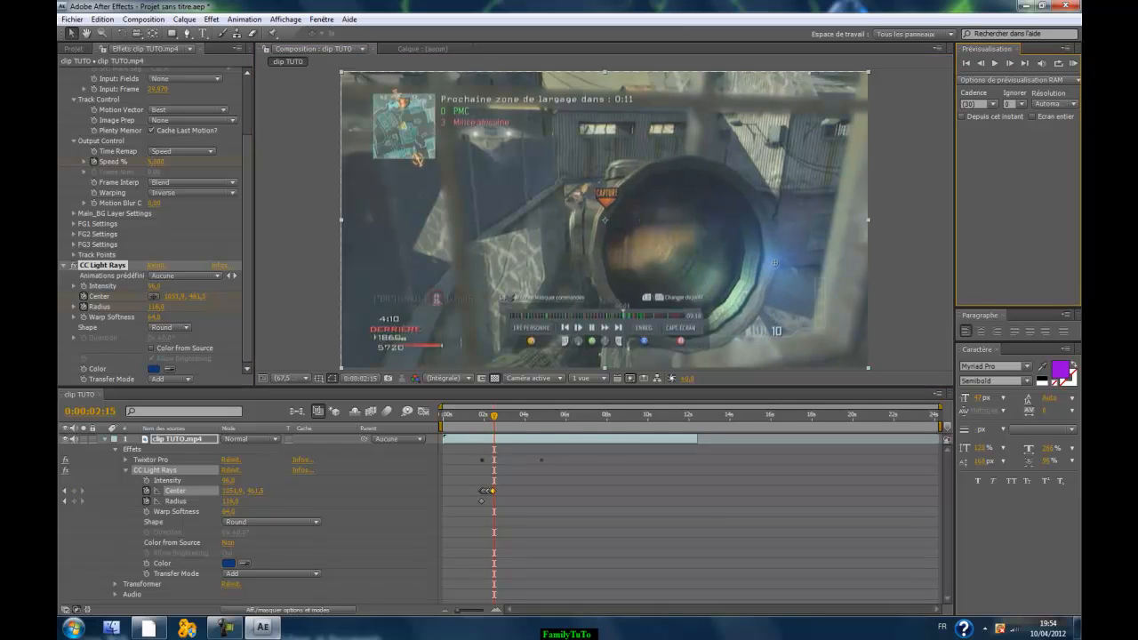
pyautogui.moveTo(775, 263); pyautogui.dragTo(764, 218)
pyautogui.click(1011, 63)
pyautogui.click(1010, 63)
pyautogui.moveTo(764, 219); pyautogui.dragTo(716, 163)
# - Advance six frames and move the light rays' Center along the rim towards the top of the scope
pyautogui.click(1010, 63)
pyautogui.click(1011, 63)
pyautogui.click(1010, 63)
pyautogui.click(1010, 63)
pyautogui.click(1010, 63)
pyautogui.click(1010, 63)
pyautogui.moveTo(716, 163); pyautogui.dragTo(657, 156)
# - Advance five more frames and move the light rays' Center up to about 733, 136 near the scope's top
pyautogui.click(1010, 63)
pyautogui.click(1010, 63)
pyautogui.click(1011, 63)
pyautogui.click(1010, 63)
pyautogui.click(1010, 64)
pyautogui.moveTo(660, 157); pyautogui.dragTo(642, 128)
# - Go to 0:00:03:19 and move the light rays' Center to the scope's top edge, at about 668, 67
pyautogui.click(1010, 64)
pyautogui.click(1010, 63)
pyautogui.click(1010, 63)
pyautogui.click(1011, 63)
pyautogui.click(1011, 63)
pyautogui.click(1010, 63)
pyautogui.click(1011, 63)
pyautogui.click(1010, 63)
pyautogui.click(1011, 64)
pyautogui.click(1010, 63)
pyautogui.click(1010, 63)
pyautogui.click(1011, 63)
pyautogui.click(1010, 64)
pyautogui.click(1010, 63)
pyautogui.click(1010, 63)
pyautogui.click(1010, 63)
pyautogui.click(1010, 63)
pyautogui.click(1010, 63)
pyautogui.click(1010, 64)
pyautogui.click(1010, 63)
pyautogui.click(1010, 64)
pyautogui.click(1010, 63)
pyautogui.click(1010, 64)
pyautogui.click(1010, 63)
pyautogui.click(1010, 63)
pyautogui.click(1010, 63)
pyautogui.click(1010, 63)
pyautogui.click(1010, 63)
pyautogui.click(1010, 64)
pyautogui.click(1010, 63)
pyautogui.click(1010, 63)
pyautogui.click(981, 64)
pyautogui.click(981, 63)
pyautogui.click(980, 63)
pyautogui.click(981, 63)
pyautogui.click(981, 63)
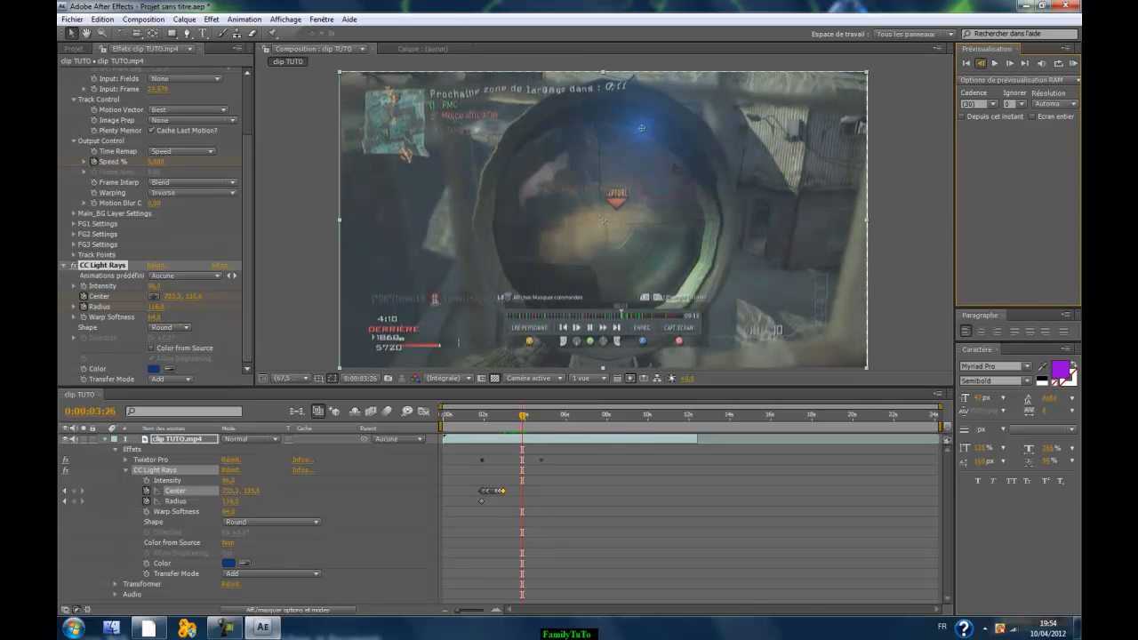
pyautogui.click(981, 64)
pyautogui.click(980, 63)
pyautogui.click(981, 63)
pyautogui.click(981, 63)
pyautogui.click(981, 63)
pyautogui.click(981, 64)
pyautogui.click(981, 63)
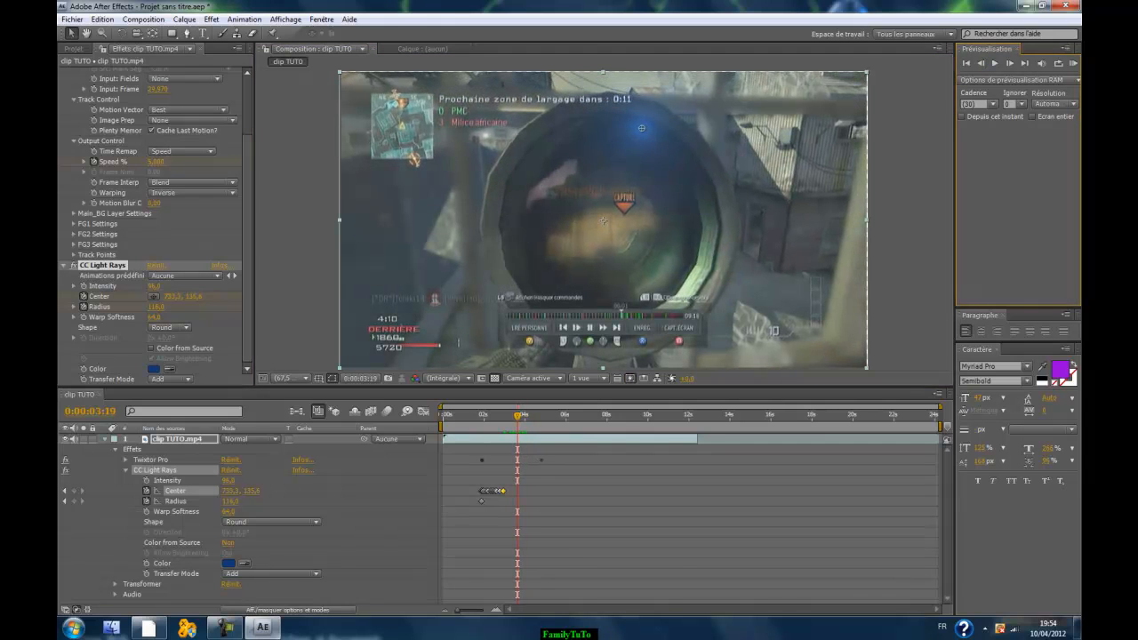
pyautogui.moveTo(641, 128); pyautogui.dragTo(615, 100)
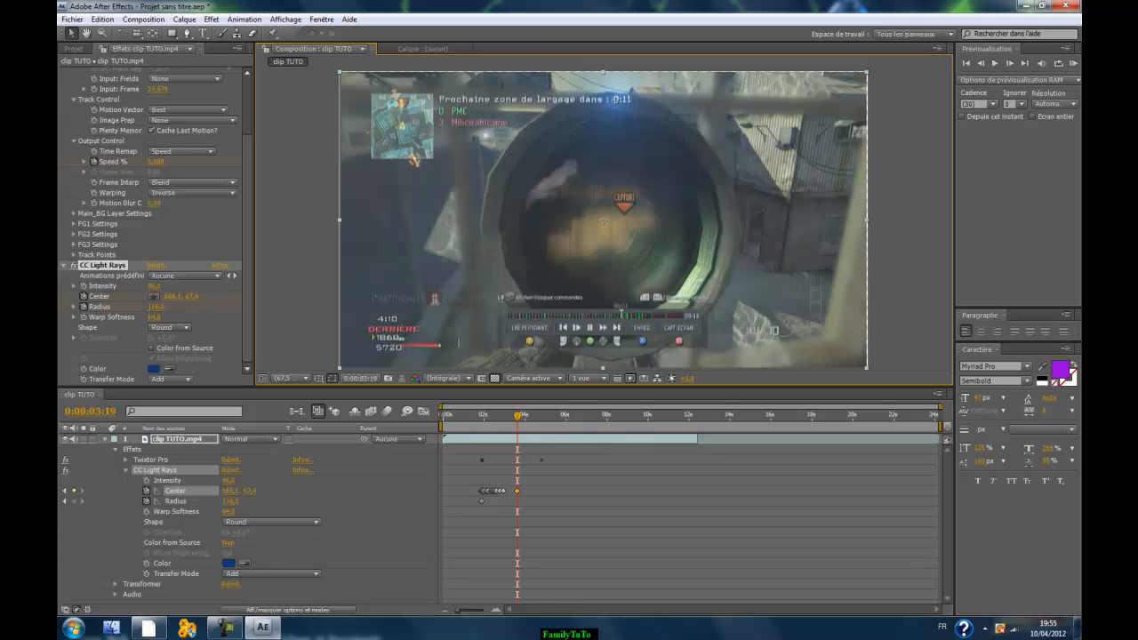
# - Keyframe the light rays' Radius at 0 at 0:00:03:19 and at a large, visible value one frame earlier, at 0:00:03:18
pyautogui.click(230, 502)
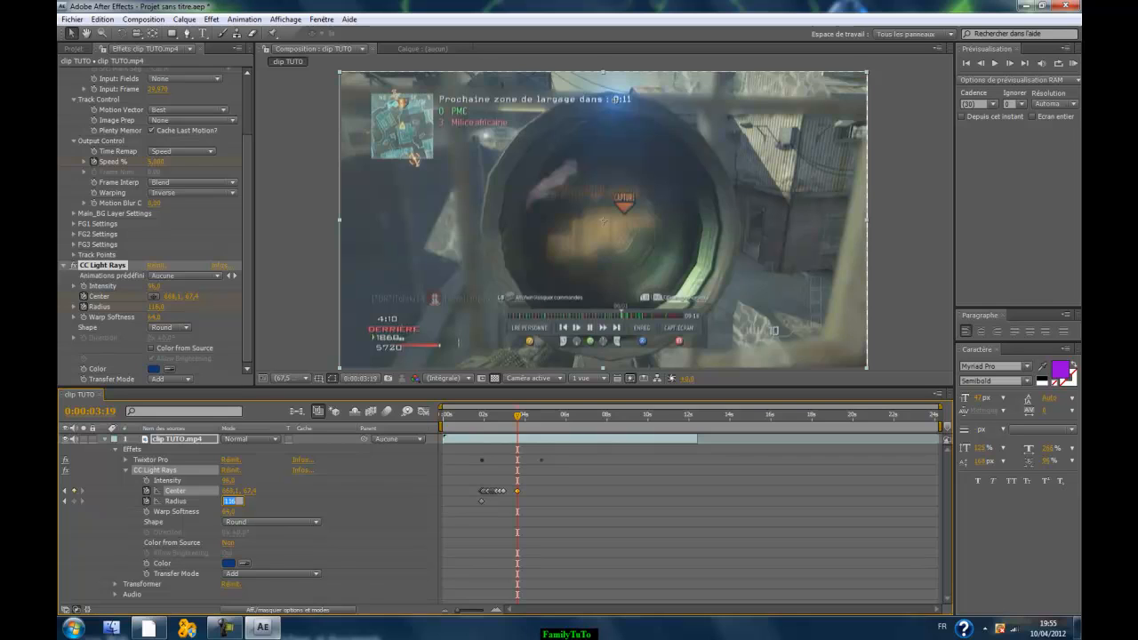
pyautogui.press('Return')
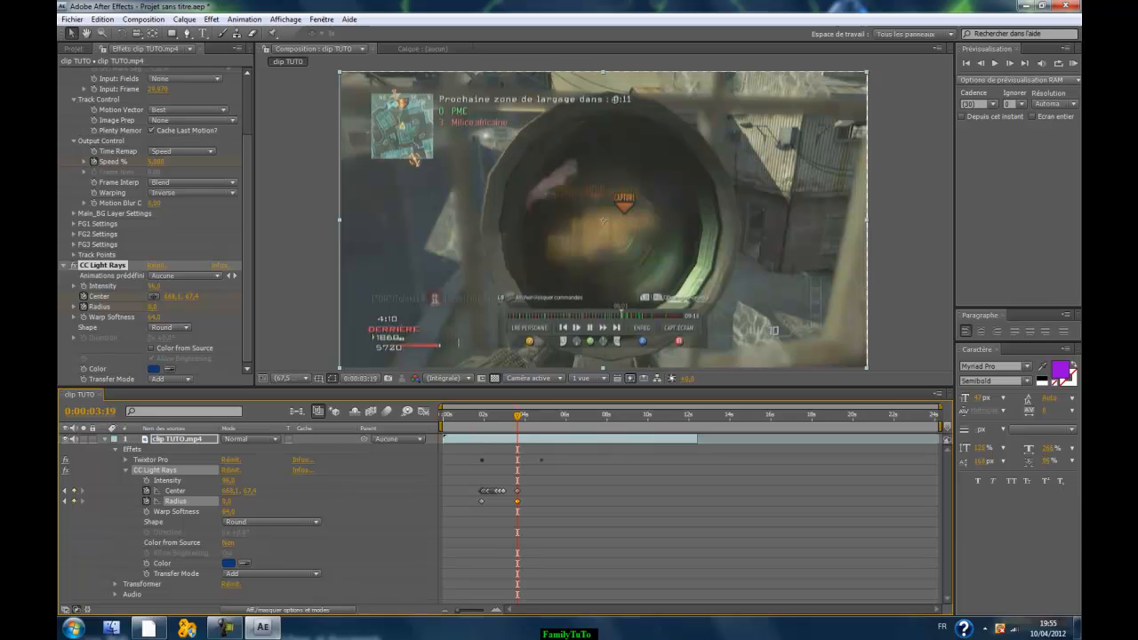
pyautogui.click(981, 63)
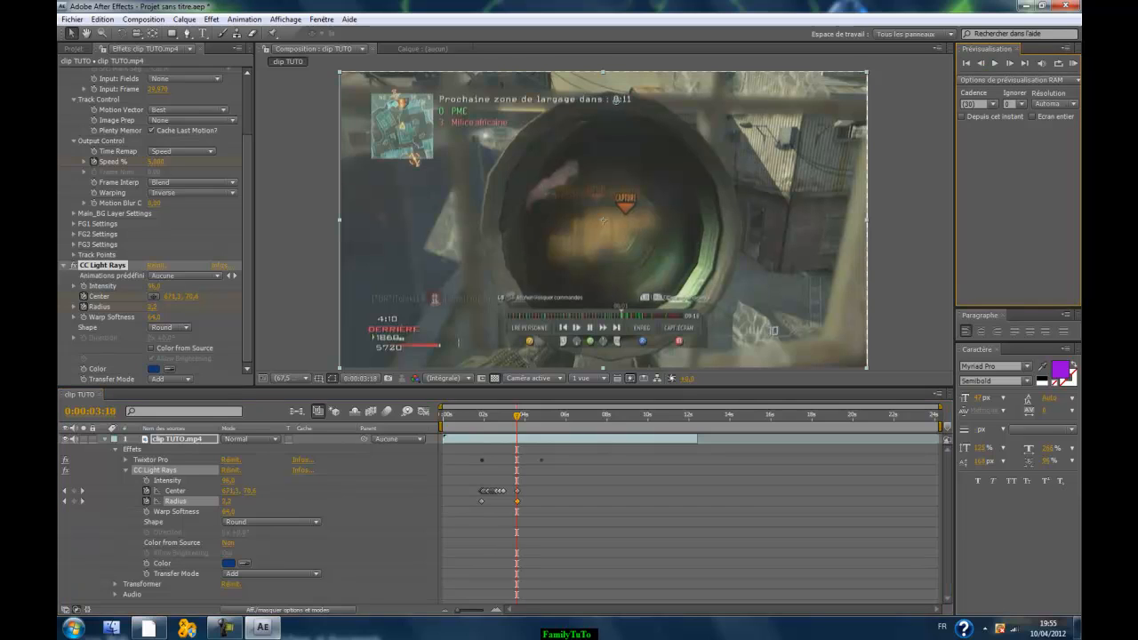
pyautogui.click(228, 501)
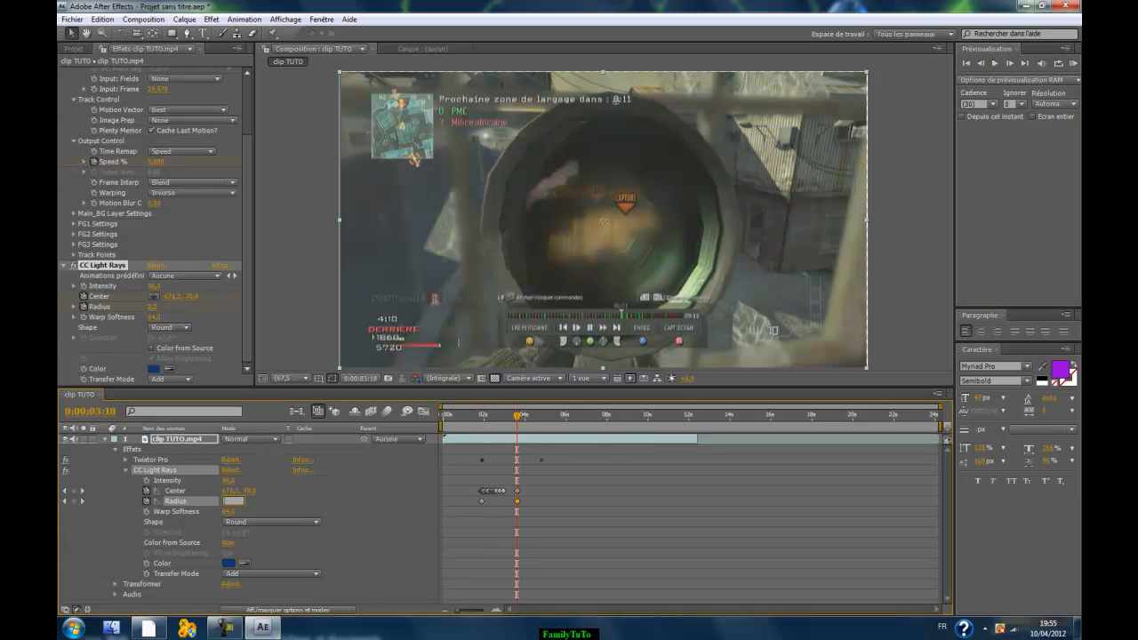
pyautogui.press('Return')
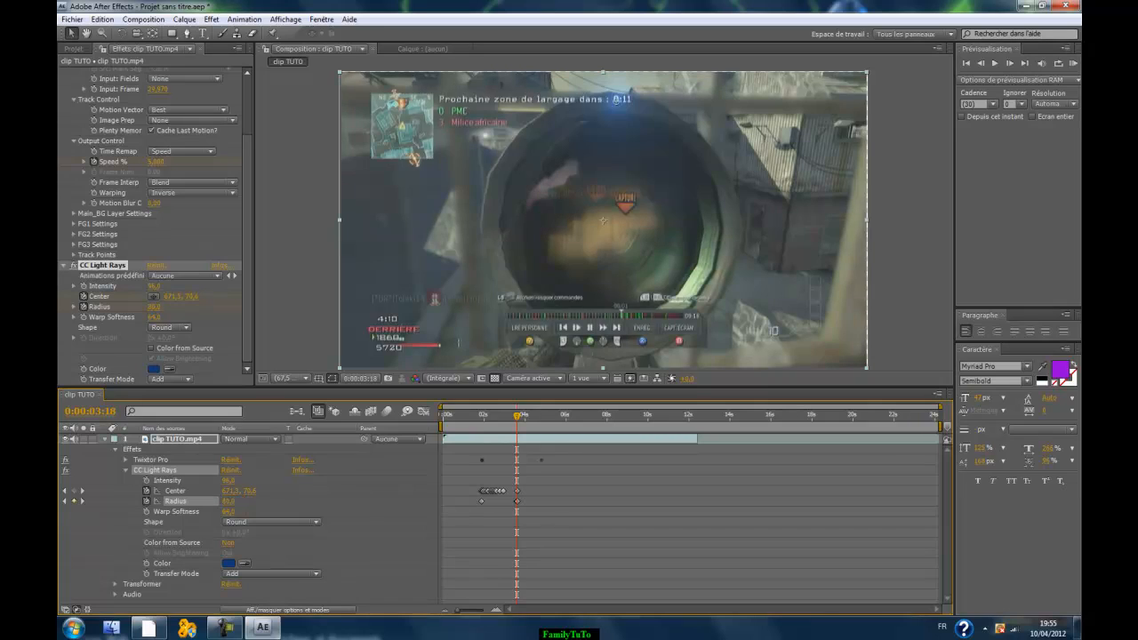
# - Return to the first Center keyframe at 0:00:01:26 and set the light rays' Radius to 0 there
pyautogui.moveTo(518, 416); pyautogui.dragTo(443, 416)
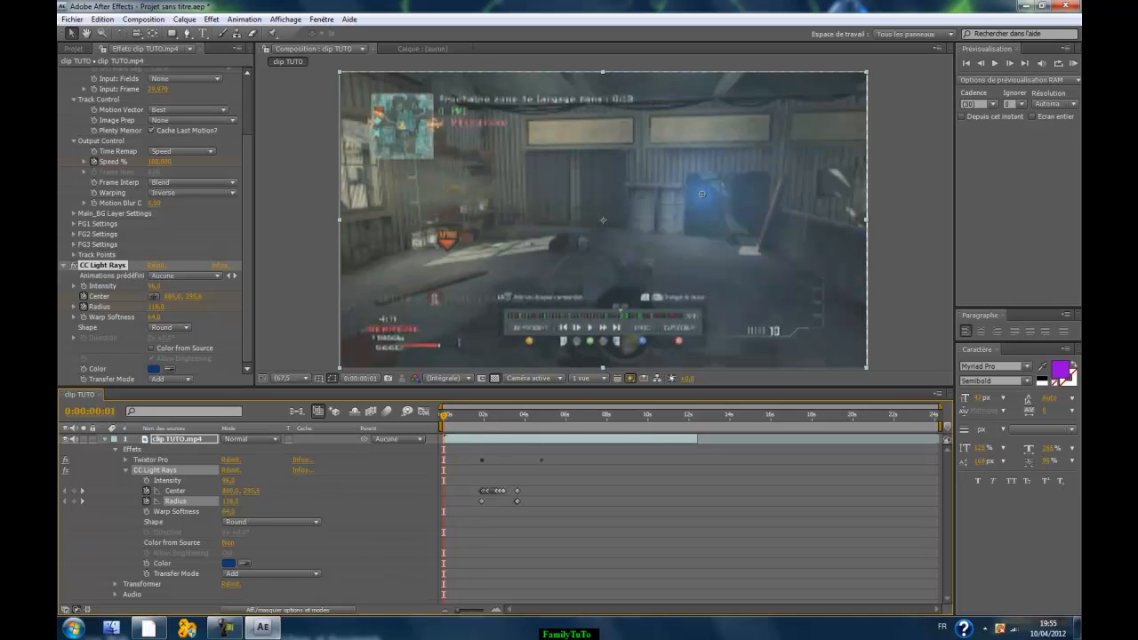
pyautogui.moveTo(486, 416); pyautogui.dragTo(481, 417)
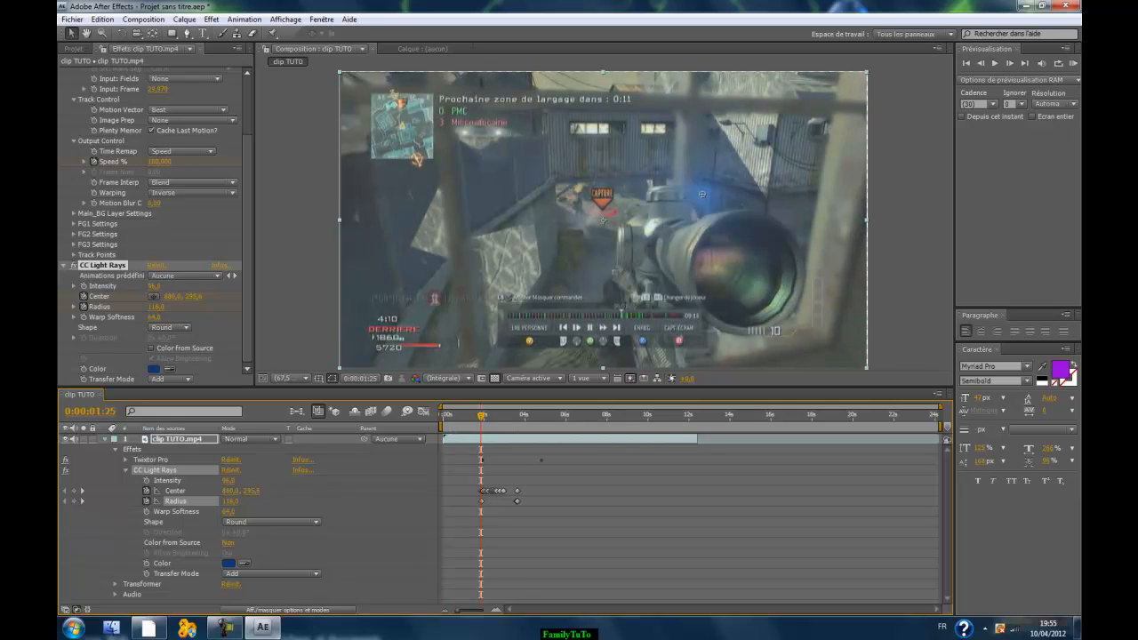
pyautogui.click(1010, 64)
pyautogui.click(1010, 64)
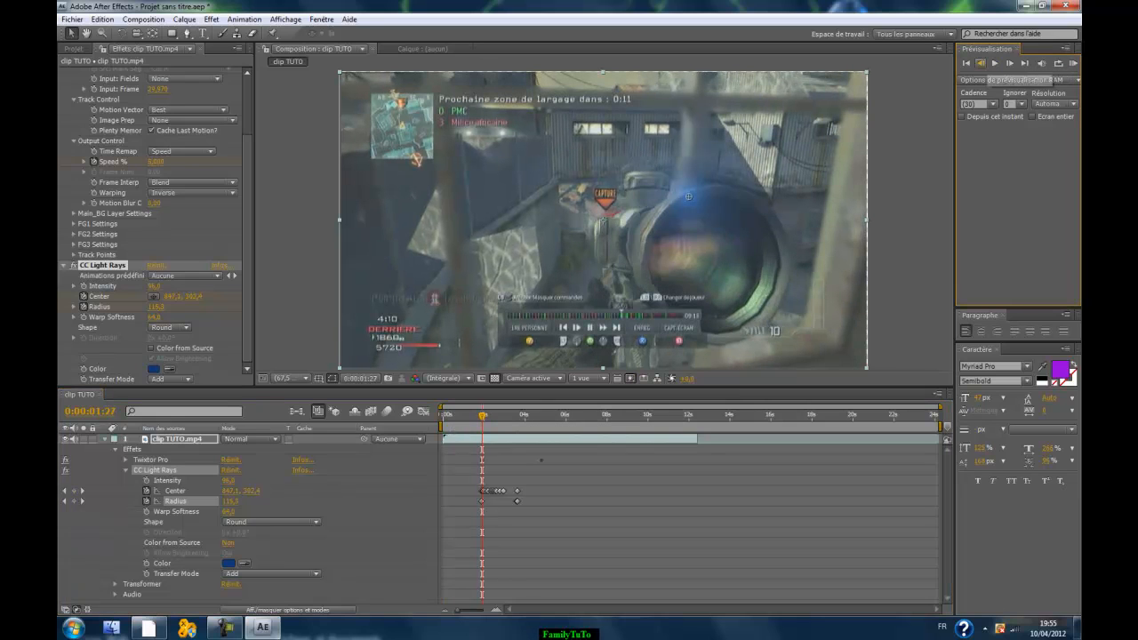
pyautogui.click(982, 64)
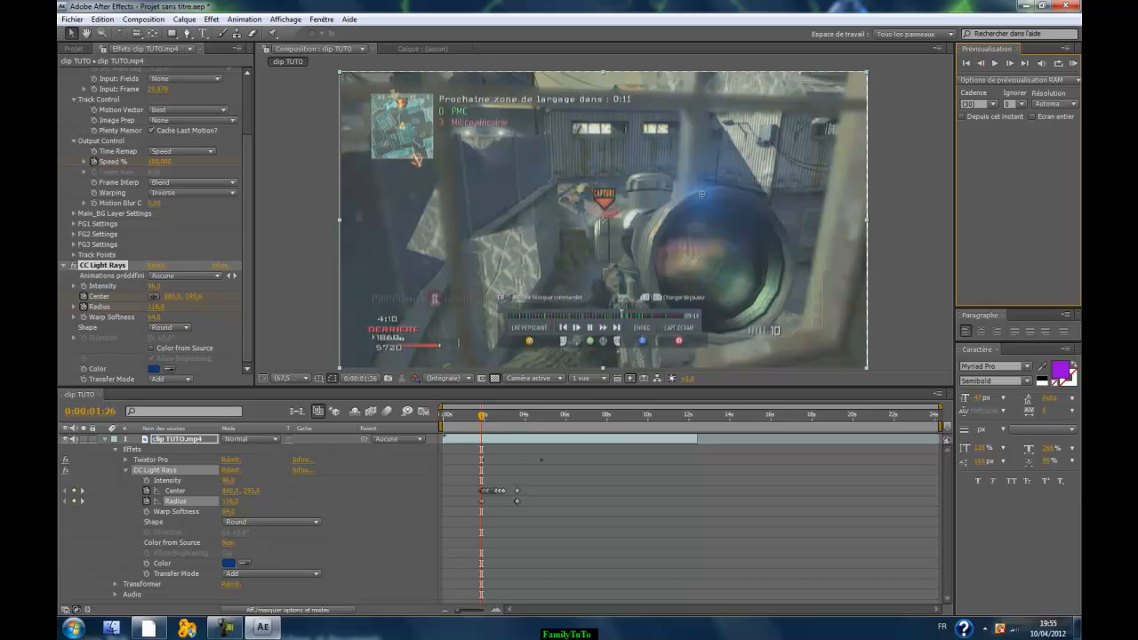
pyautogui.click(230, 502)
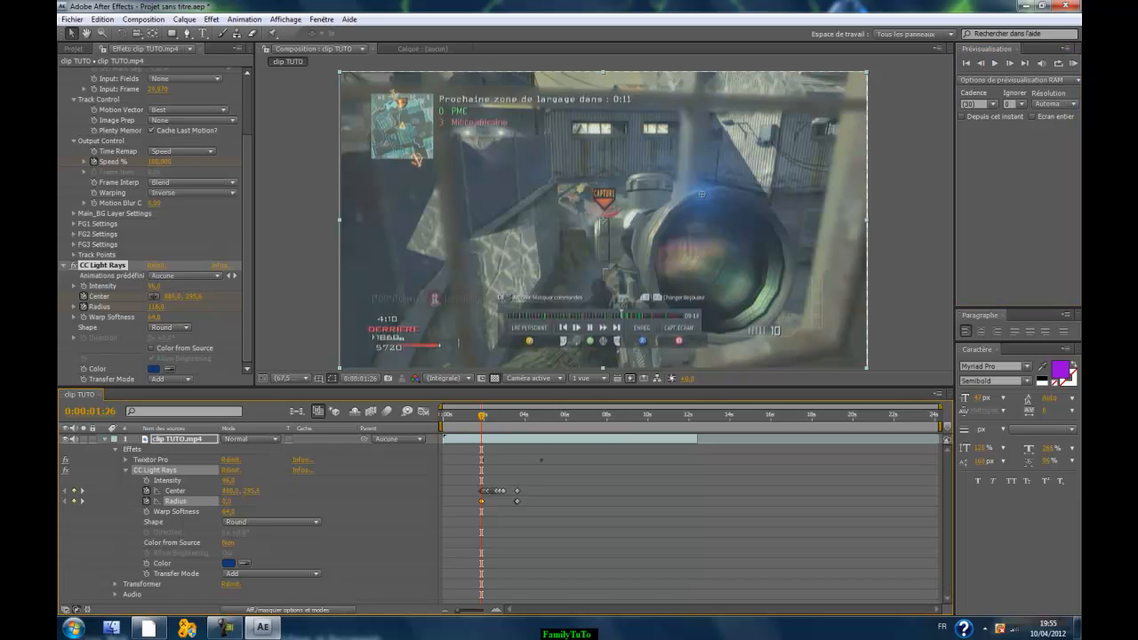
pyautogui.press('Return')
# - Advance to 0:00:01:27 and set the light rays' Radius to 87
pyautogui.click(1009, 64)
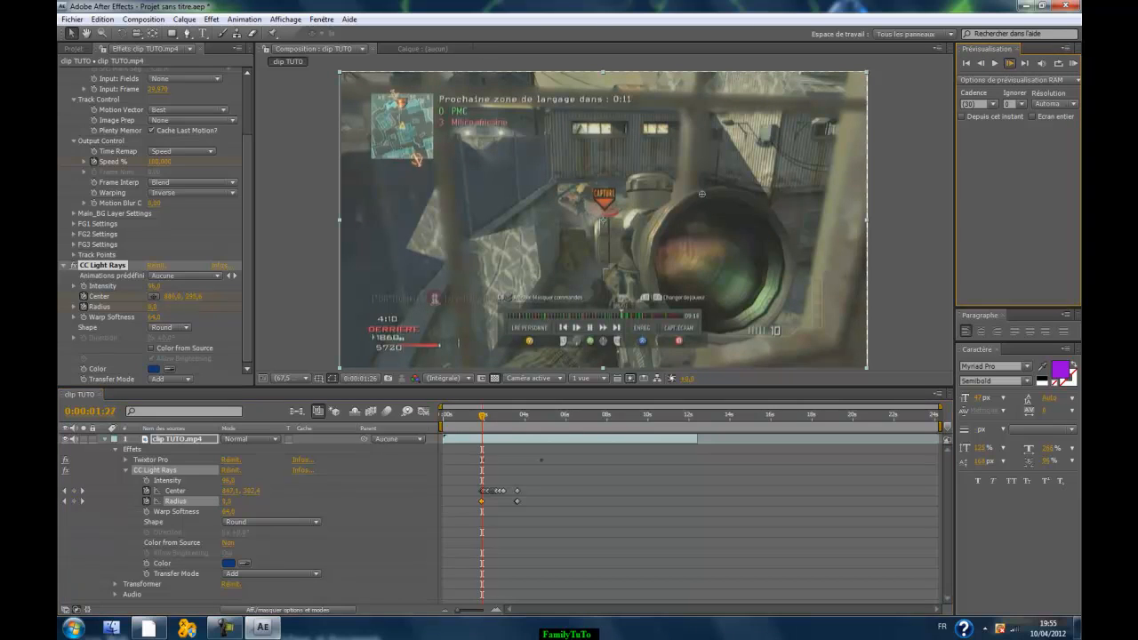
pyautogui.click(569, 533)
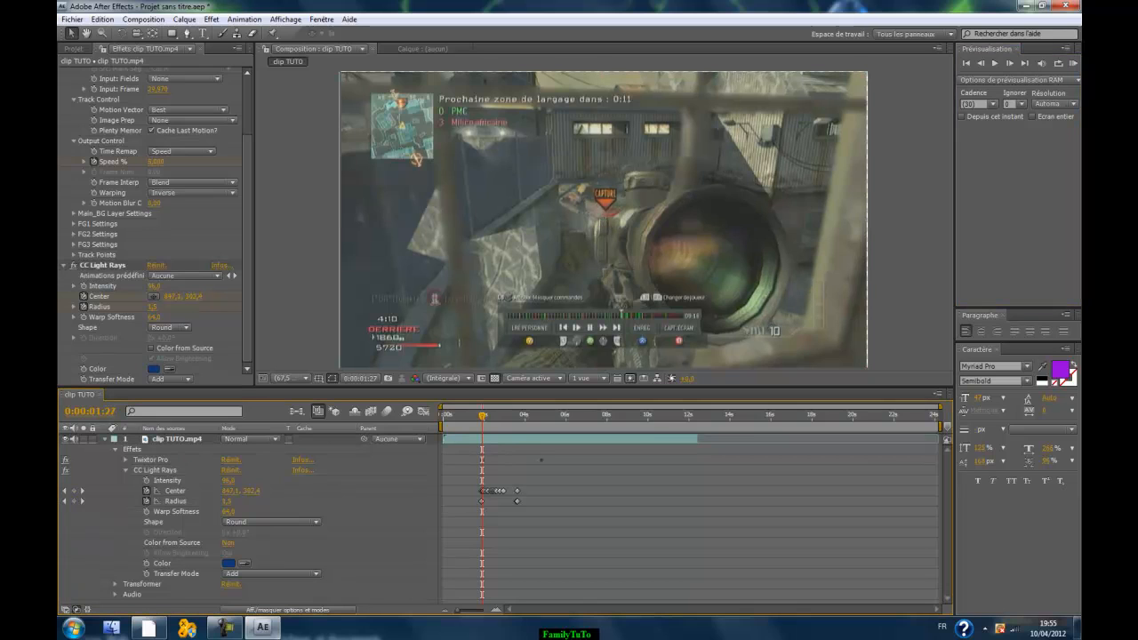
pyautogui.write('87')
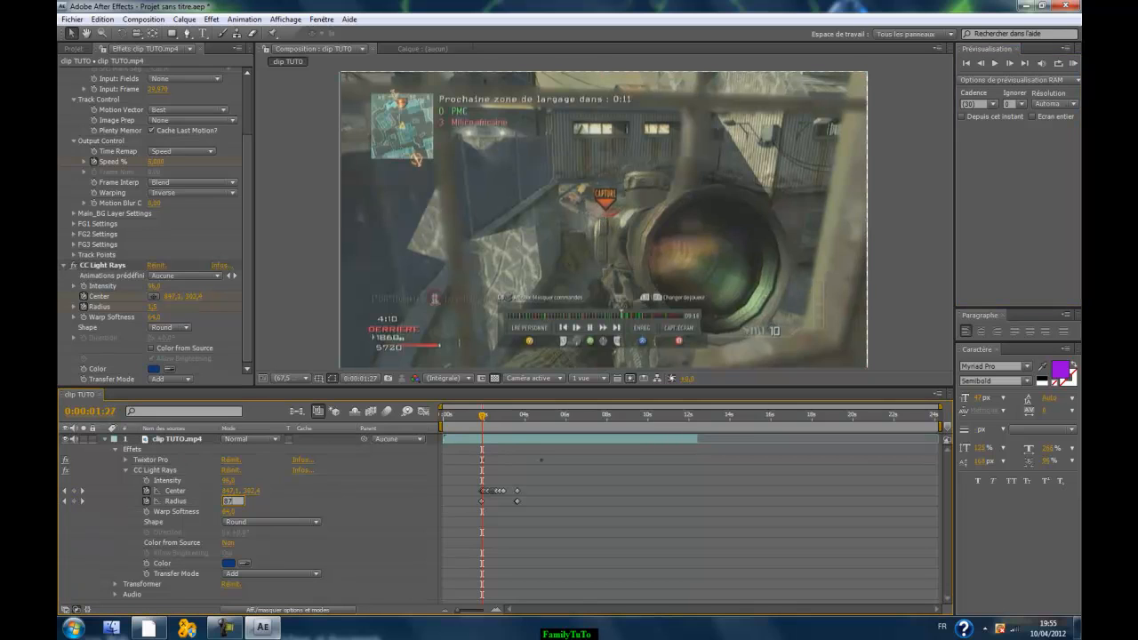
pyautogui.press('Return')
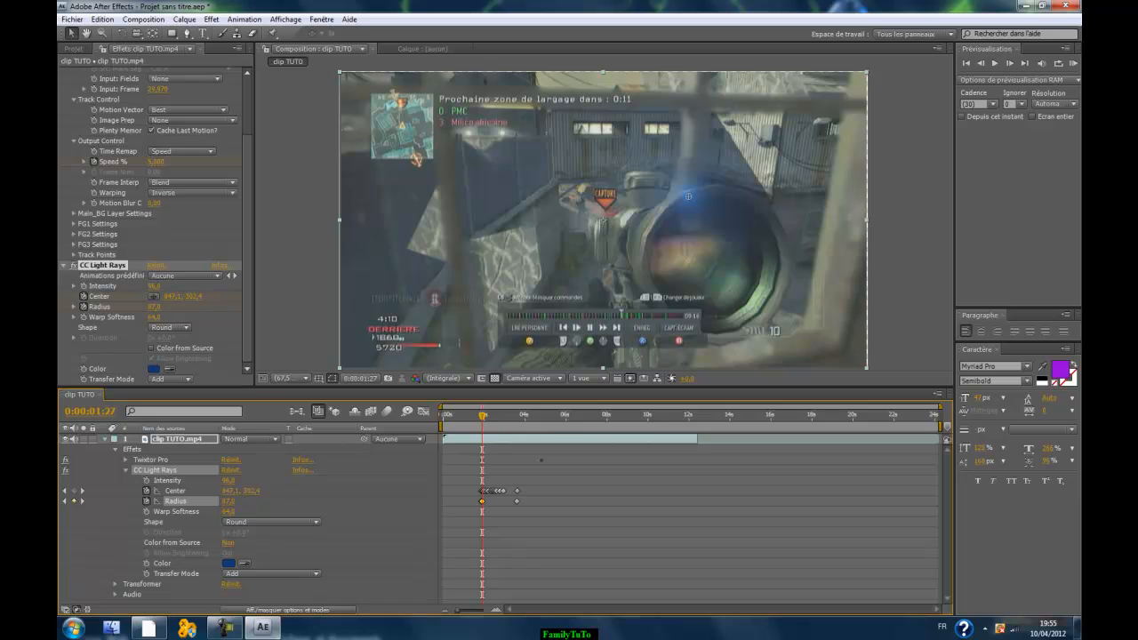
# - Trim the clip layer's end to about 10 s and run a RAM preview from the start of the composition
pyautogui.moveTo(697, 439); pyautogui.dragTo(651, 439)
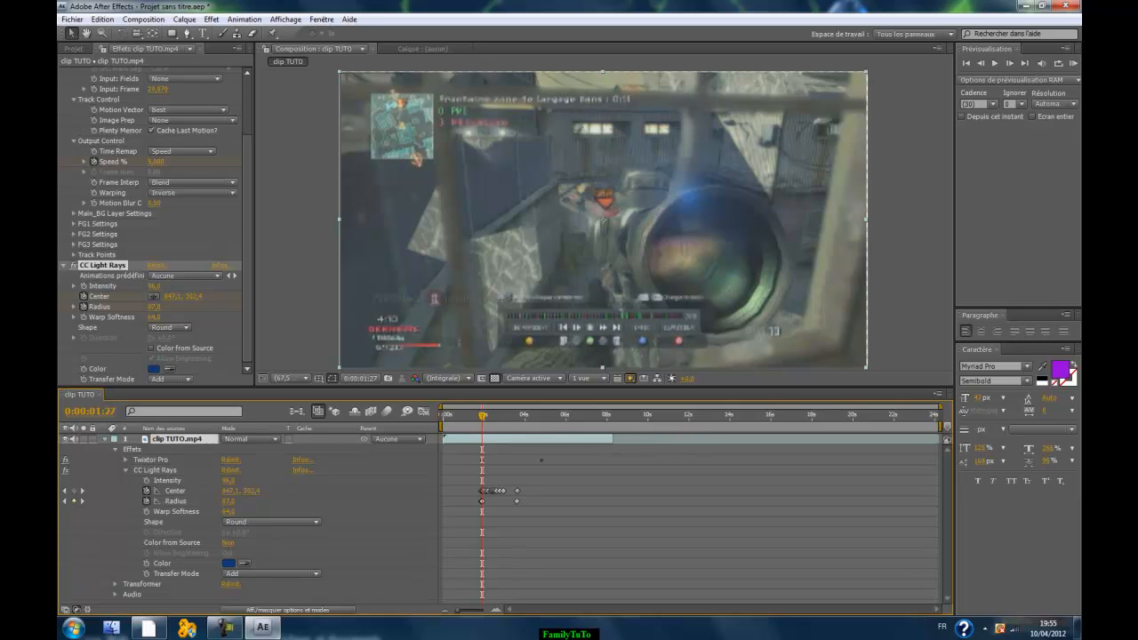
pyautogui.moveTo(483, 415); pyautogui.dragTo(443, 416)
pyautogui.click(1074, 63)
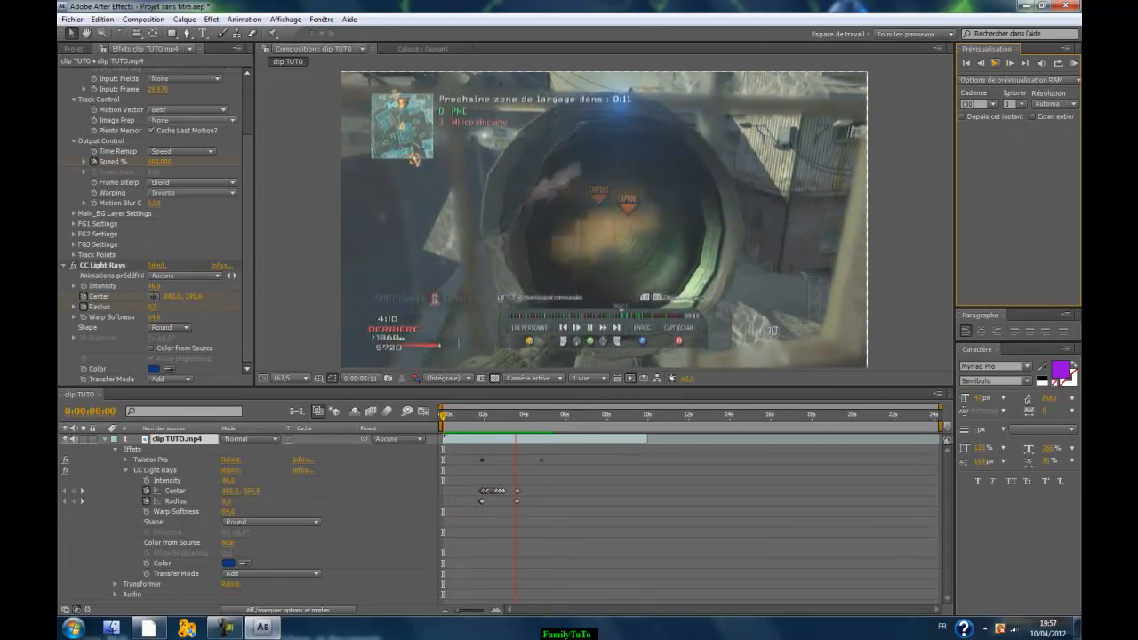
pyautogui.click(225, 628)
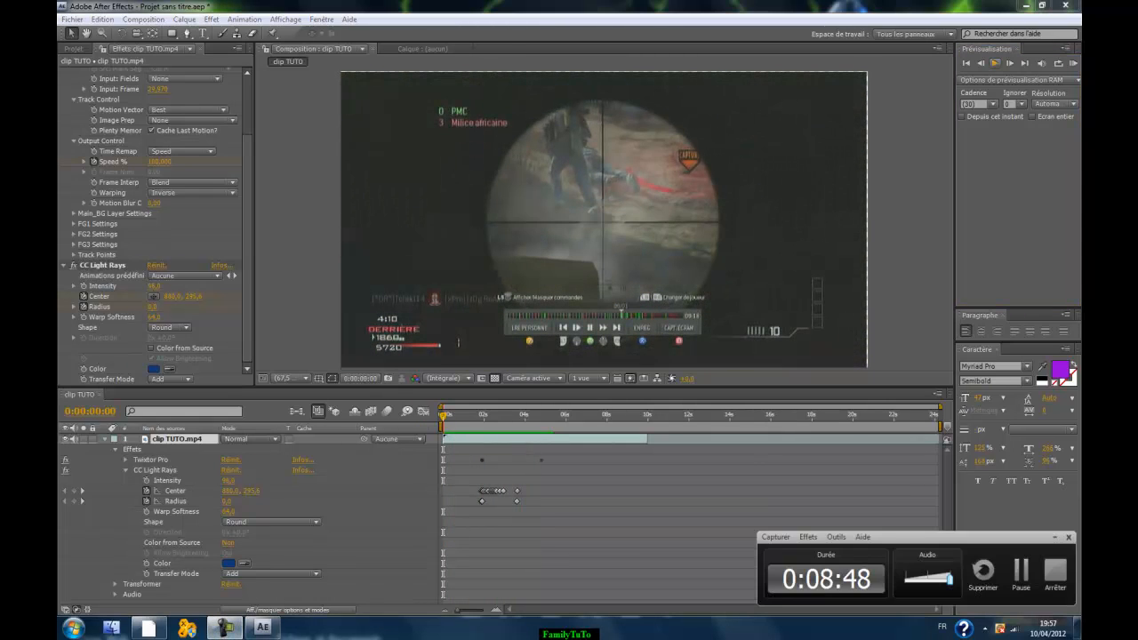